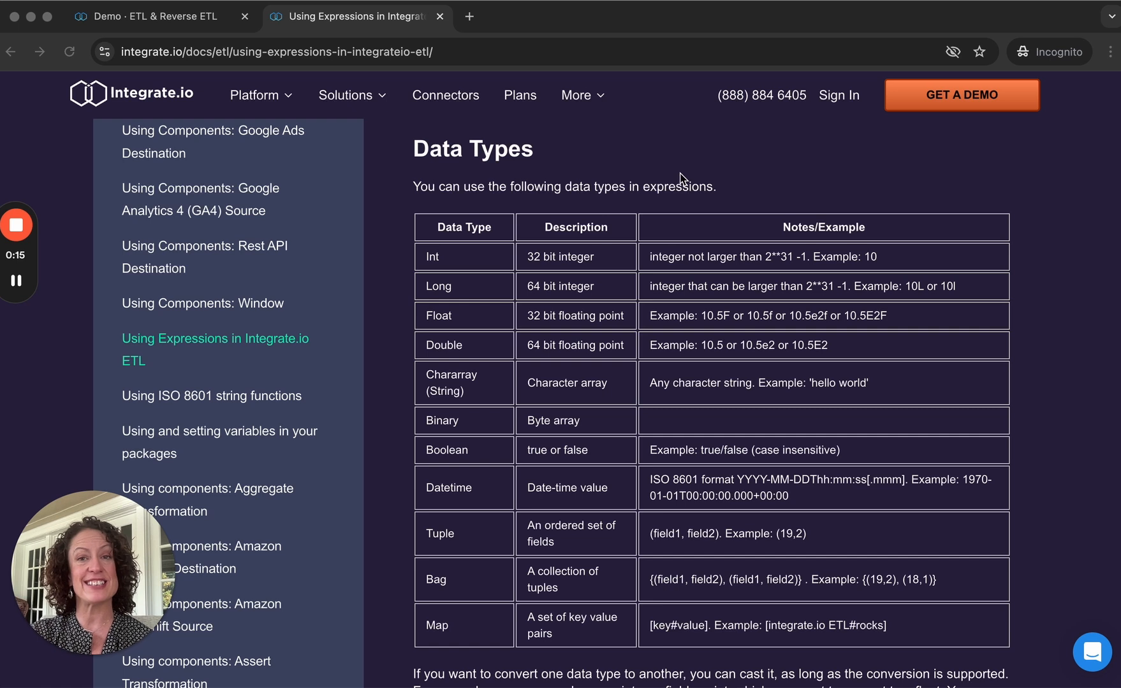
Step: Review the Data Types table in the expressions documentation, from Int through Map, including the Datetime format example
scroll(680, 179, "down", 1)
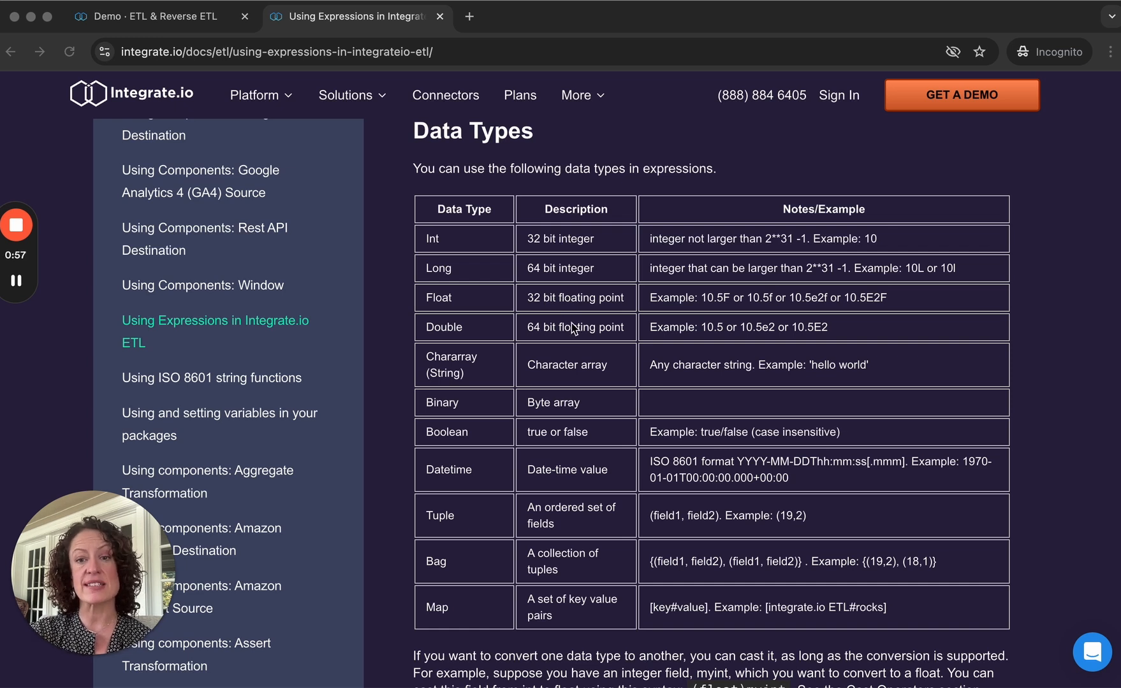
scroll(480, 370, "down", 1)
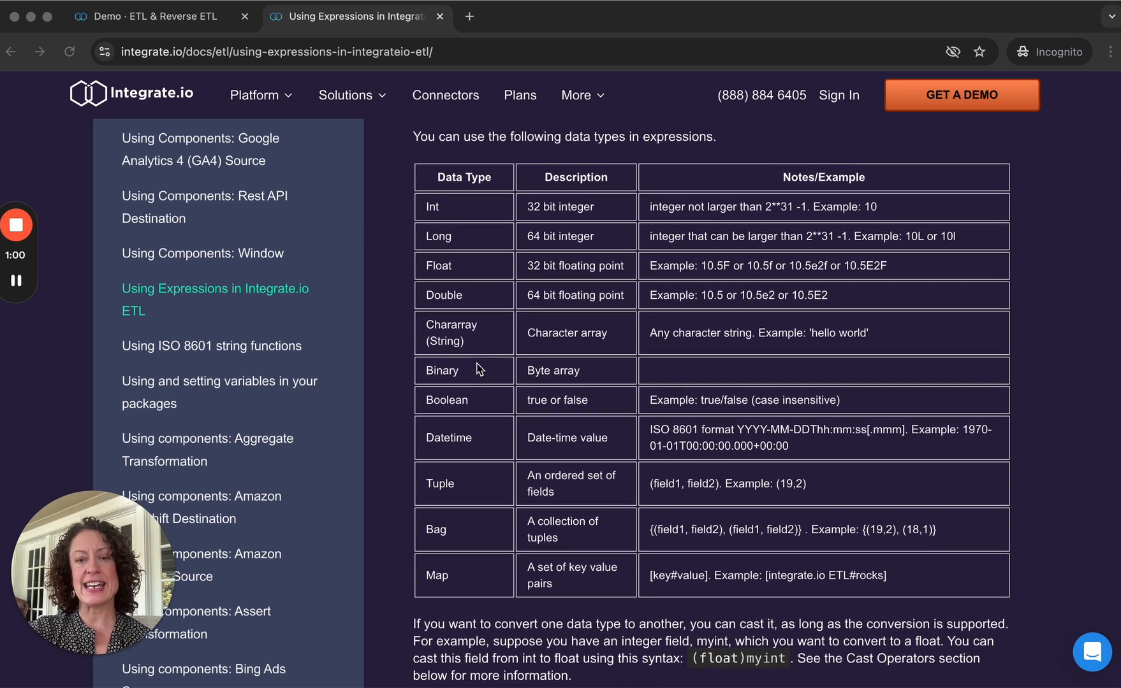
scroll(523, 375, "up", 2)
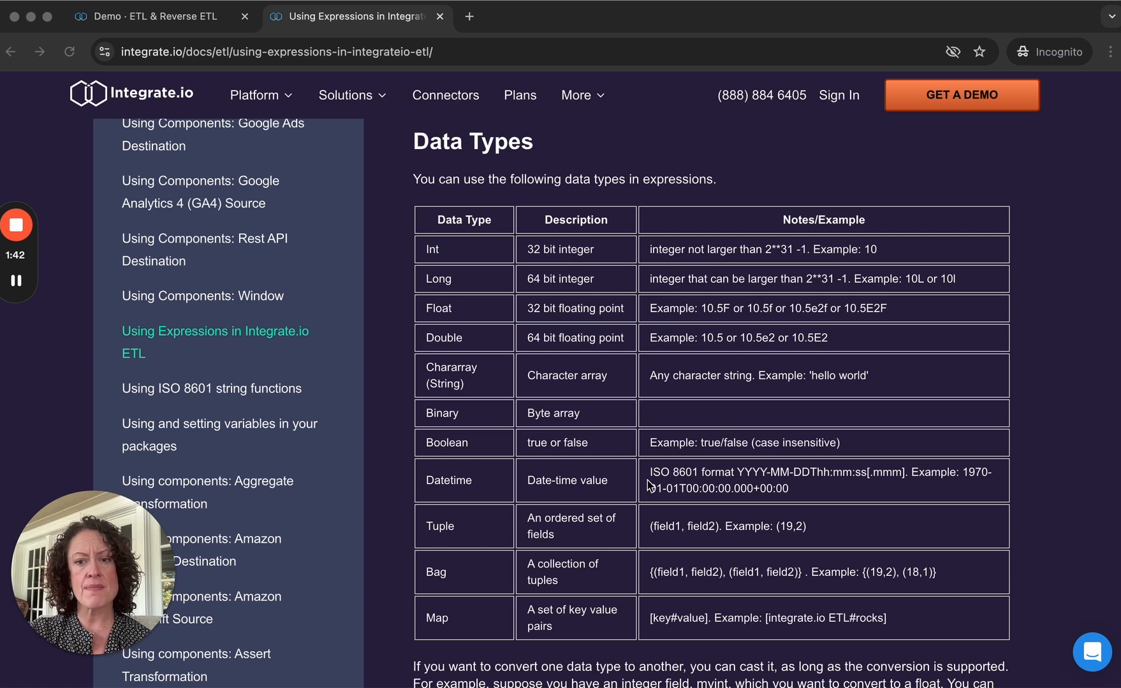
left_click(743, 481)
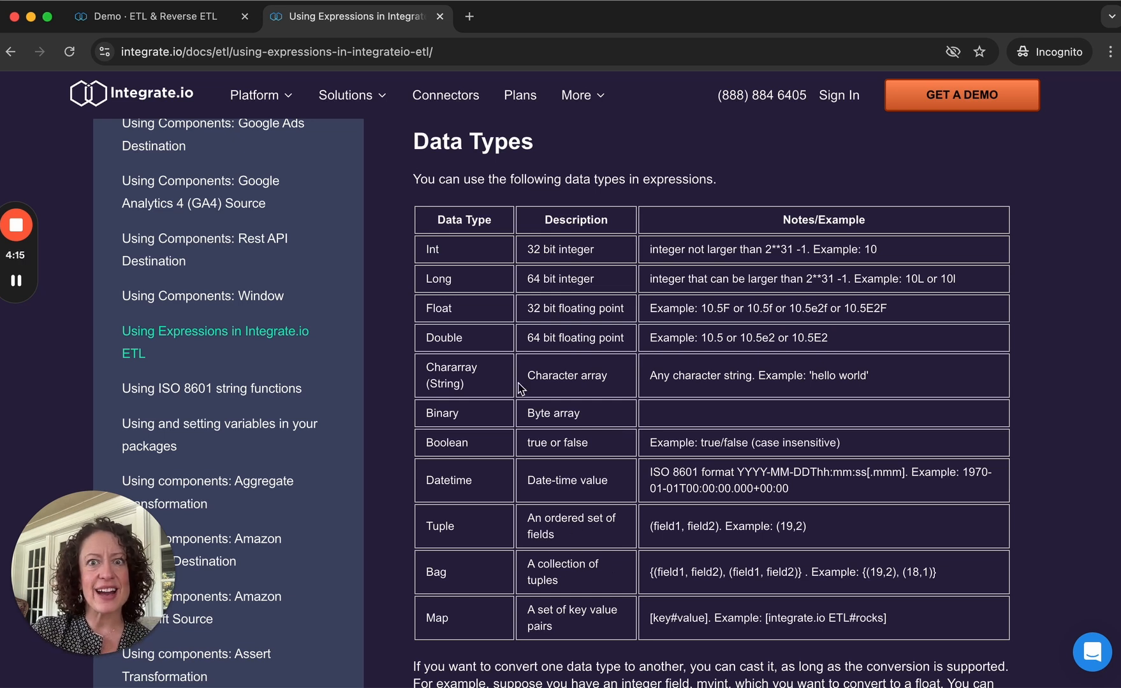
Step: Switch to the Demo package and open the database_2 source at its input column selection
left_click(182, 18)
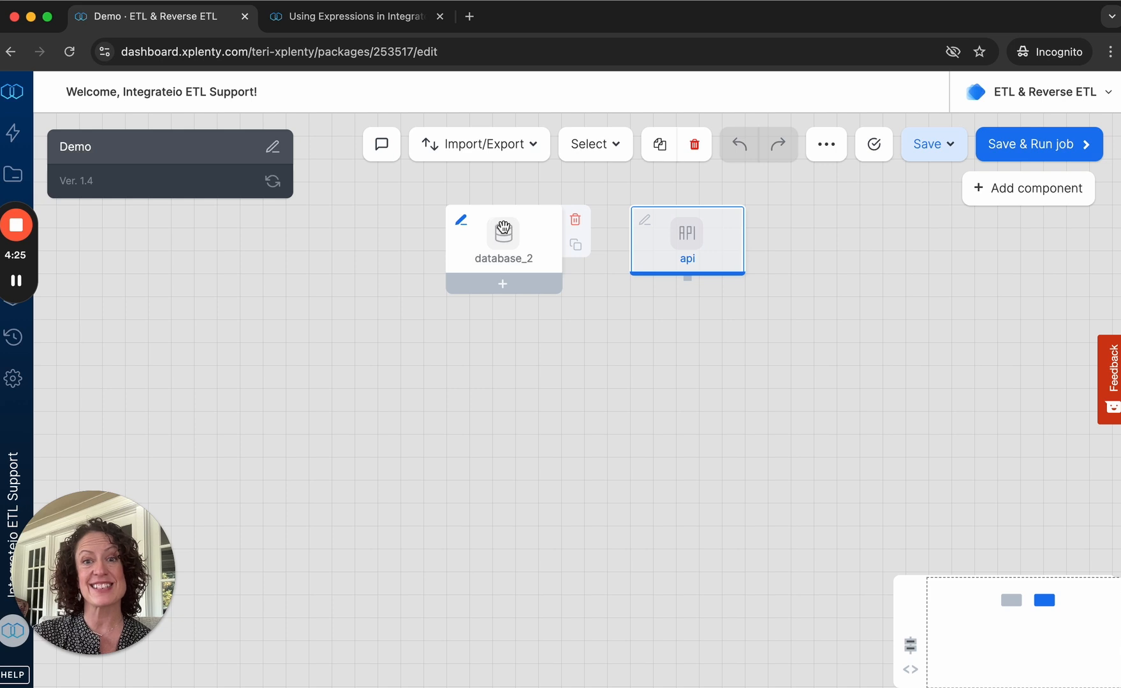
left_click(498, 227)
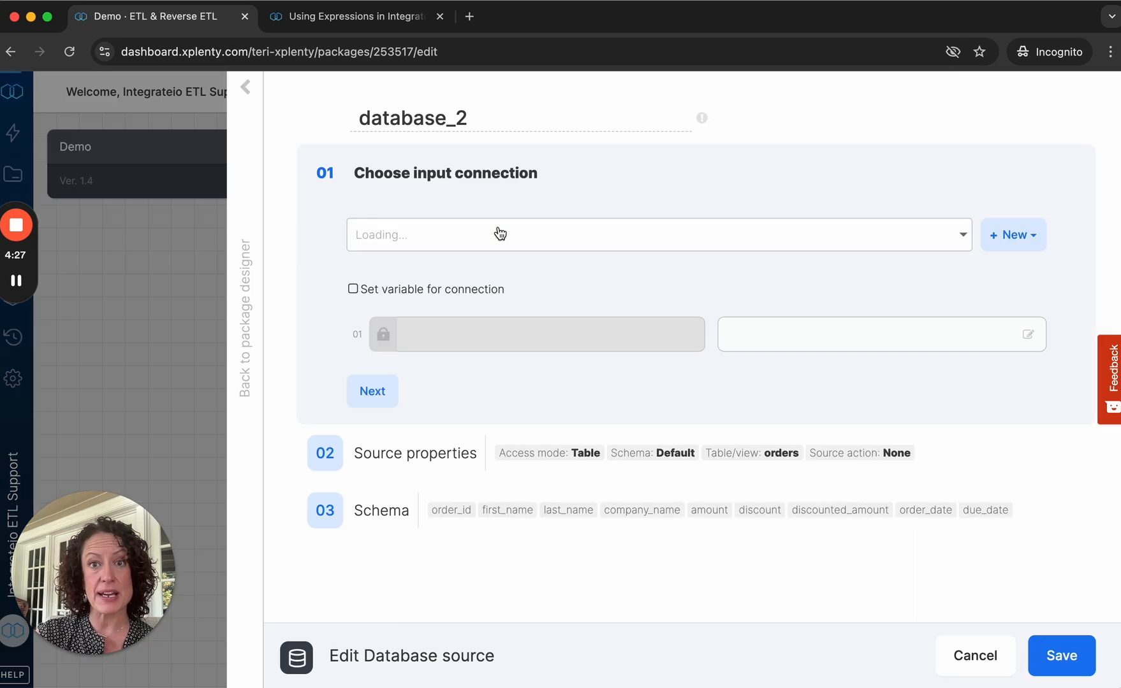
left_click(368, 447)
scroll(525, 421, "down", 6)
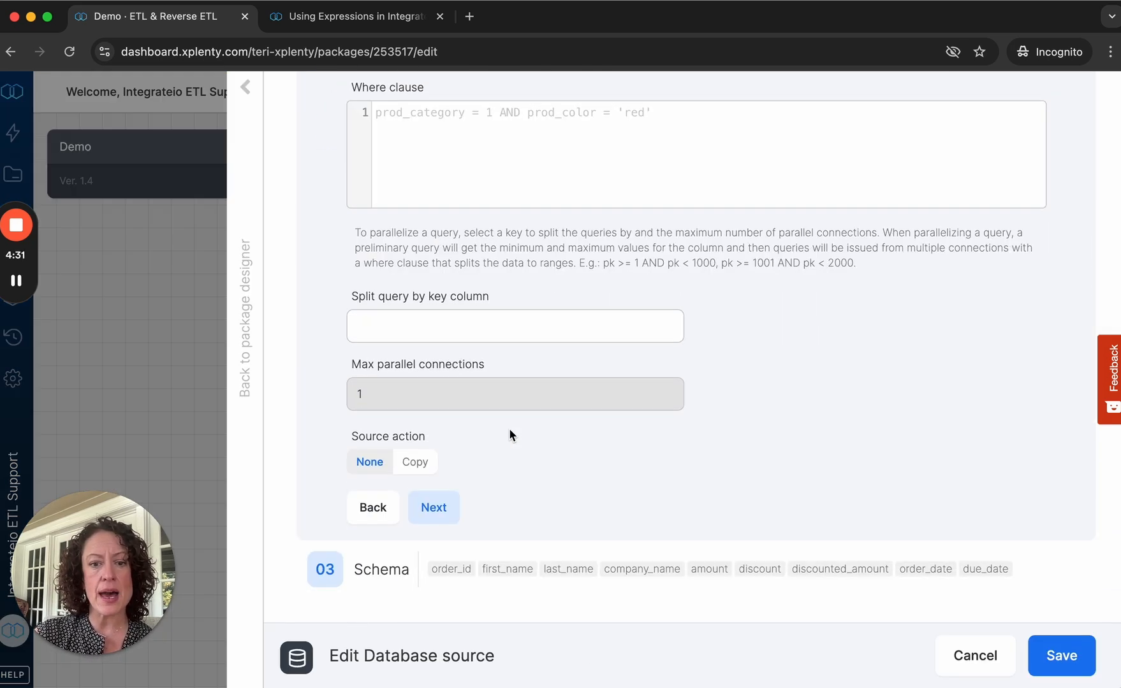
left_click(435, 506)
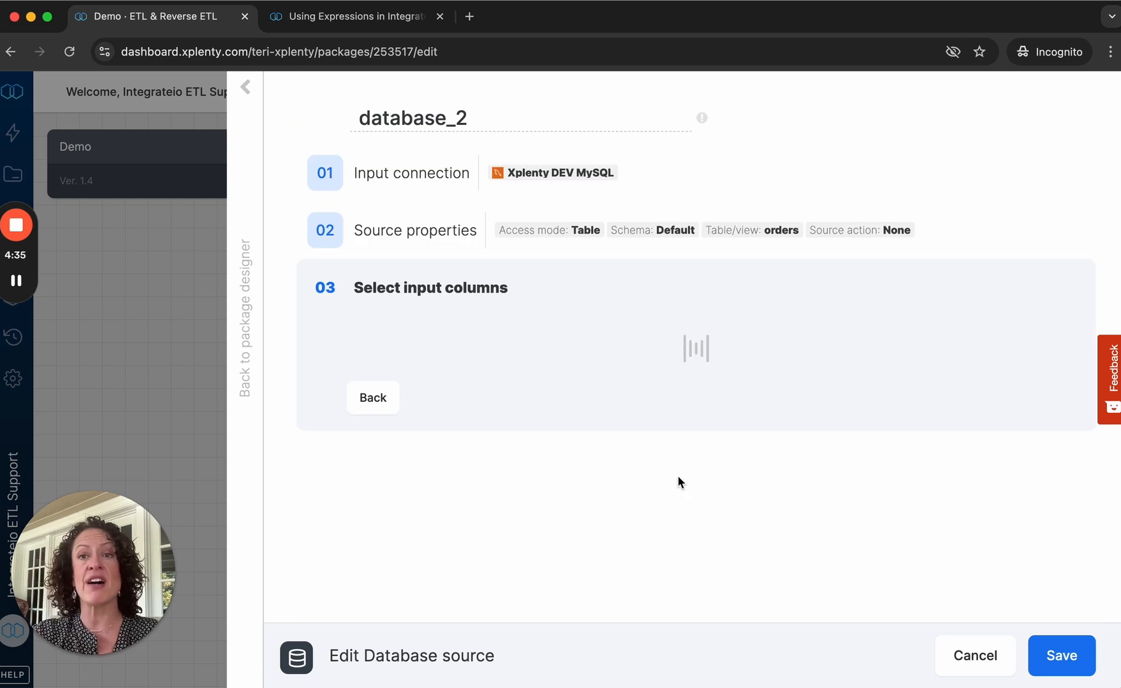
scroll(930, 407, "down", 4)
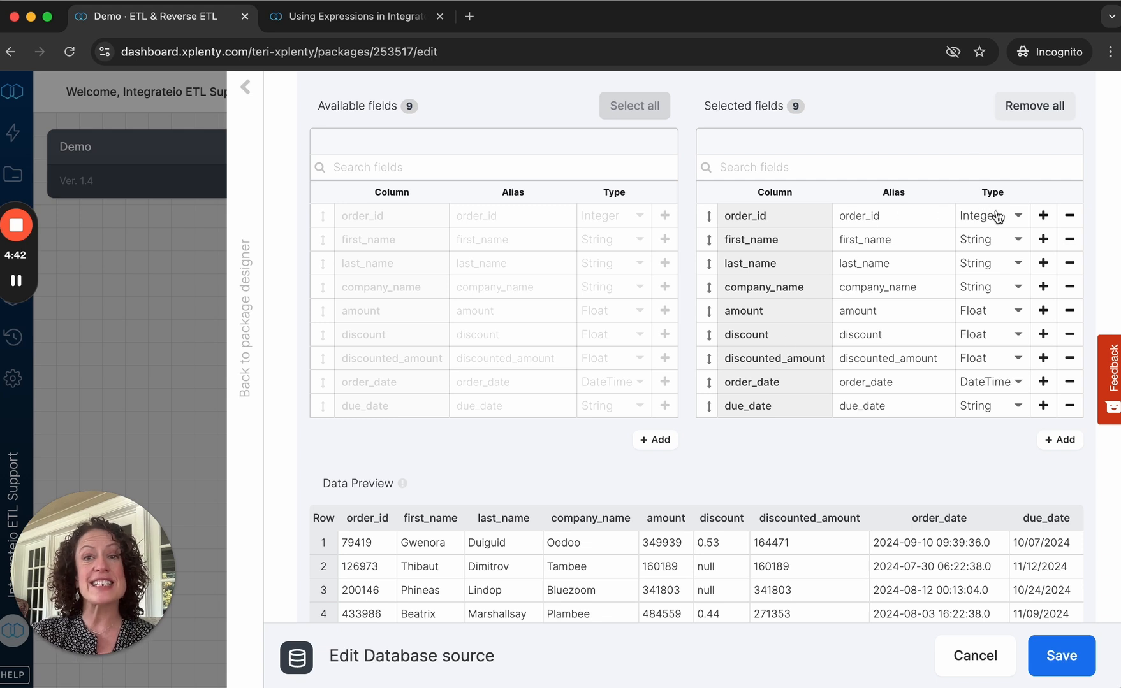
Step: Compare the first row's order_date and due_date formats in the data preview and save the database source
scroll(1005, 319, "down", 1)
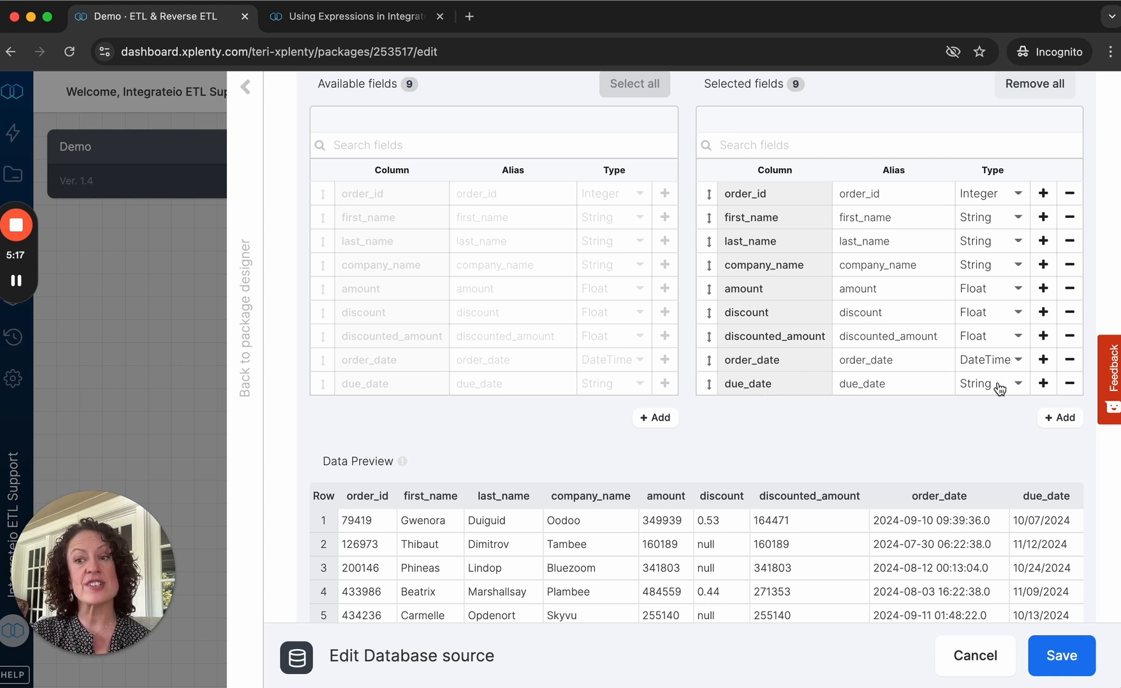
scroll(999, 417, "down", 1)
scroll(998, 418, "down", 3)
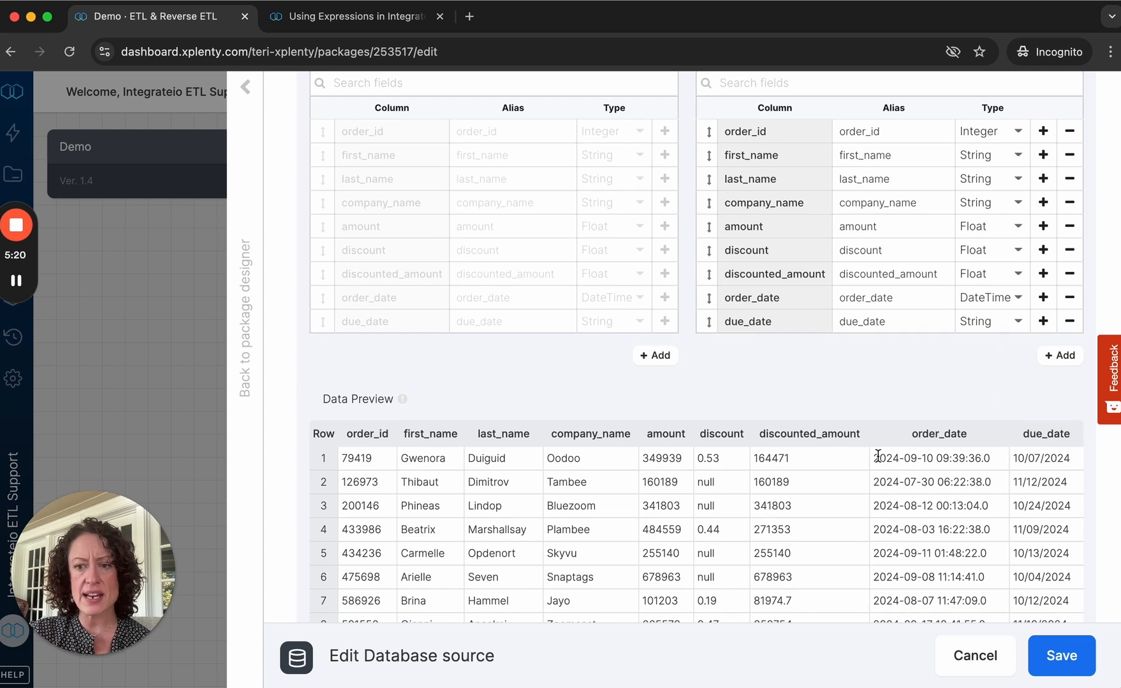
left_click_drag(874, 458, 990, 460)
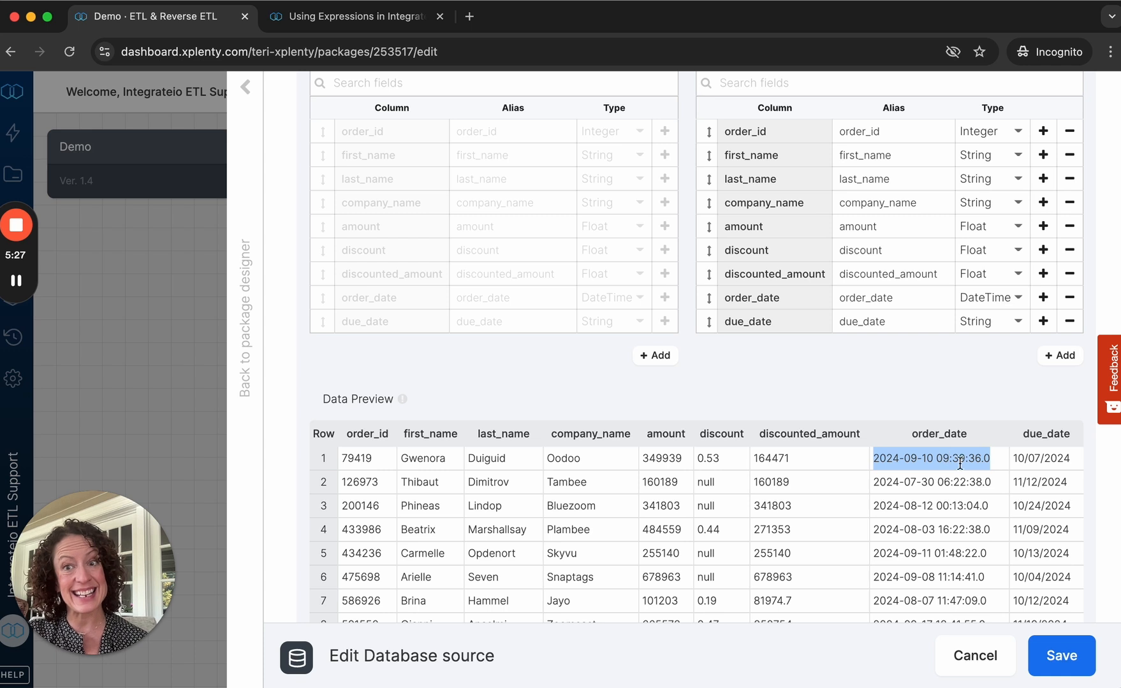
left_click_drag(1013, 459, 1072, 457)
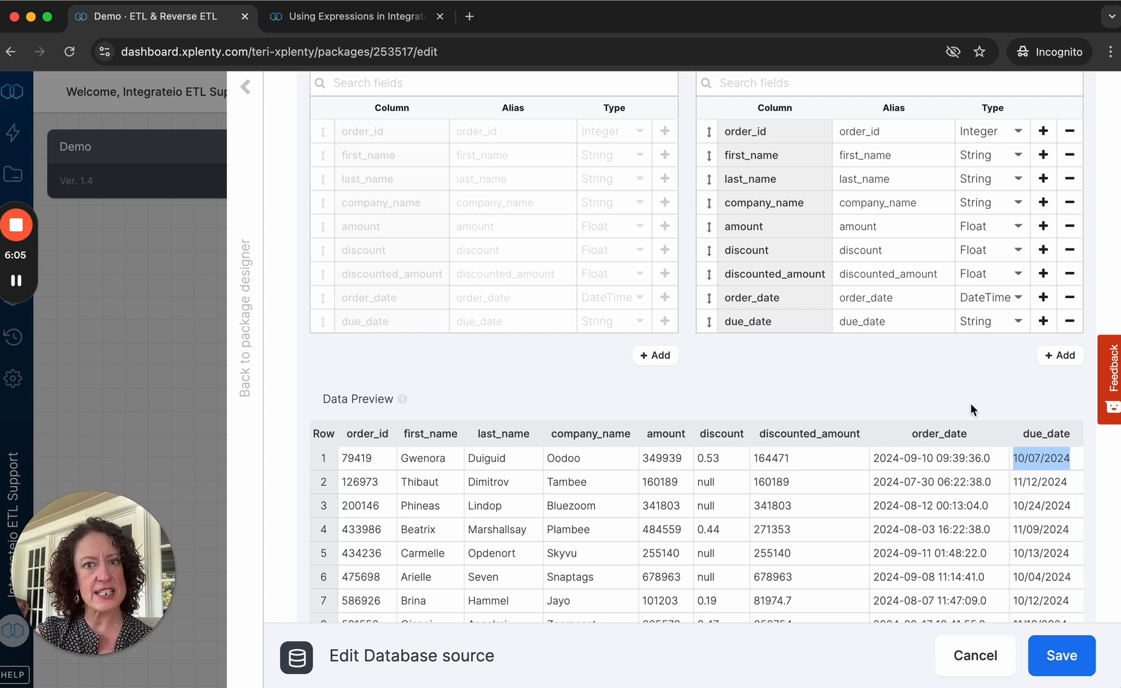
left_click(1058, 655)
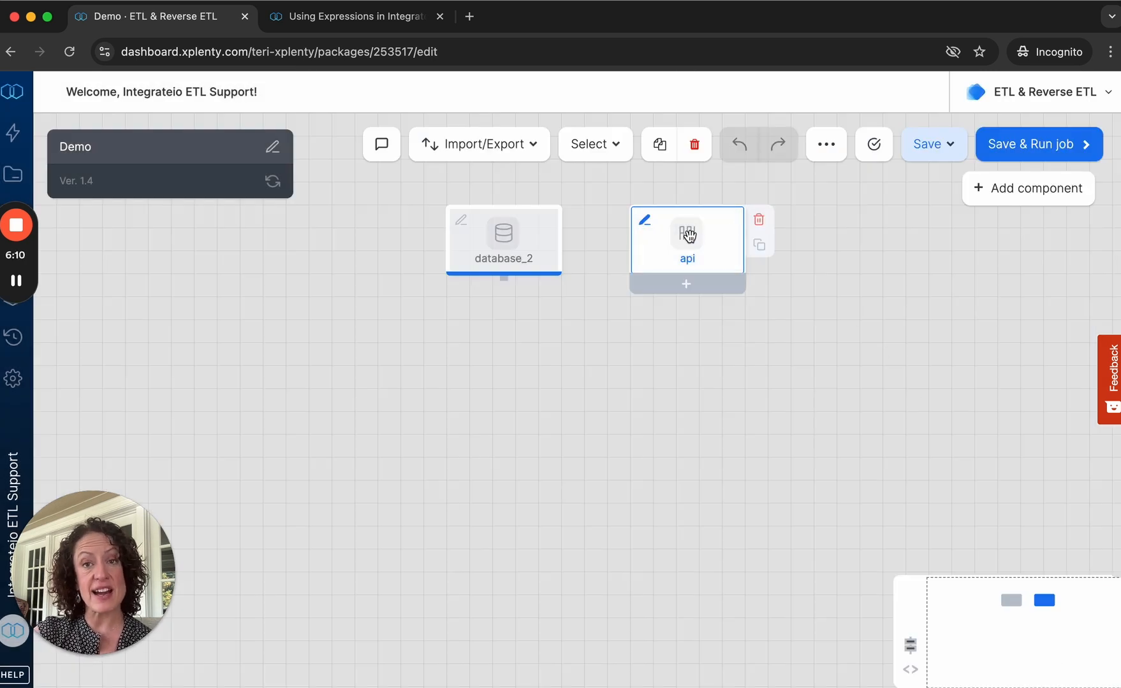
Step: Open the api source and go through its request and response settings to the input field selection
left_click(695, 234)
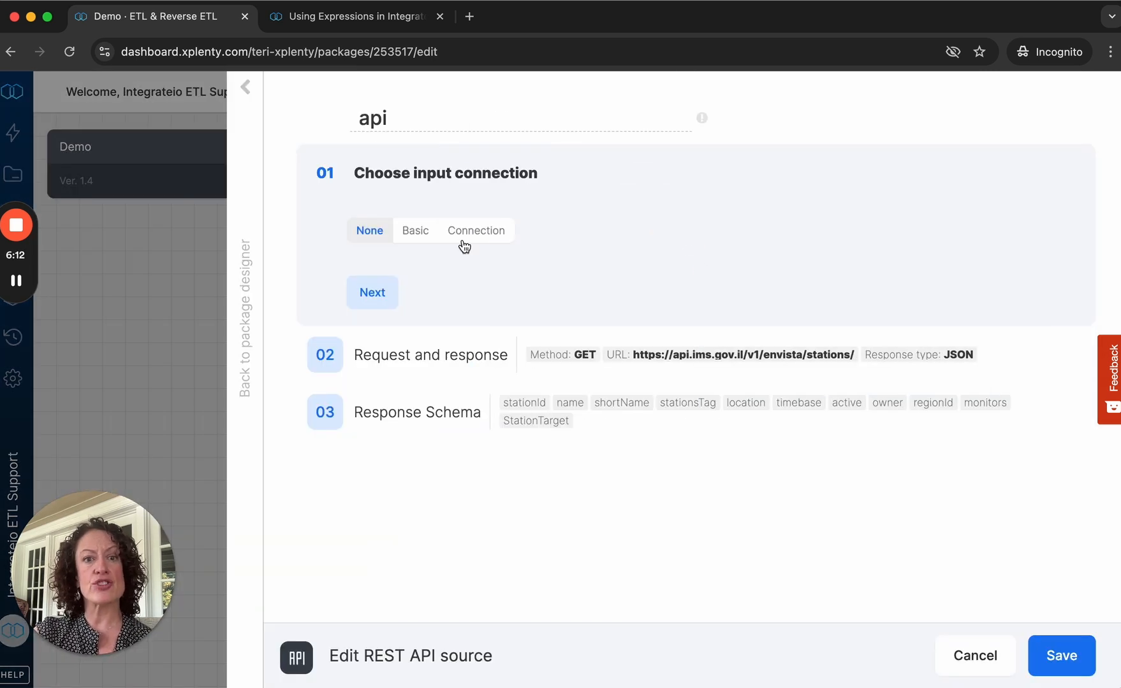
left_click(435, 350)
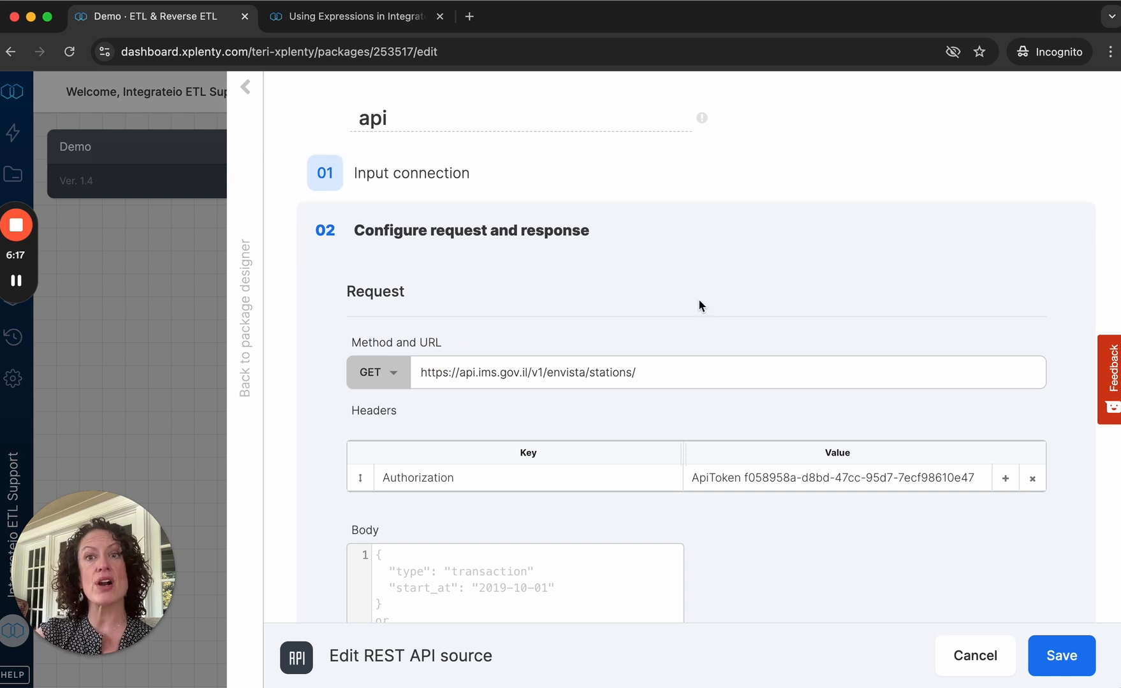
scroll(690, 365, "down", 7)
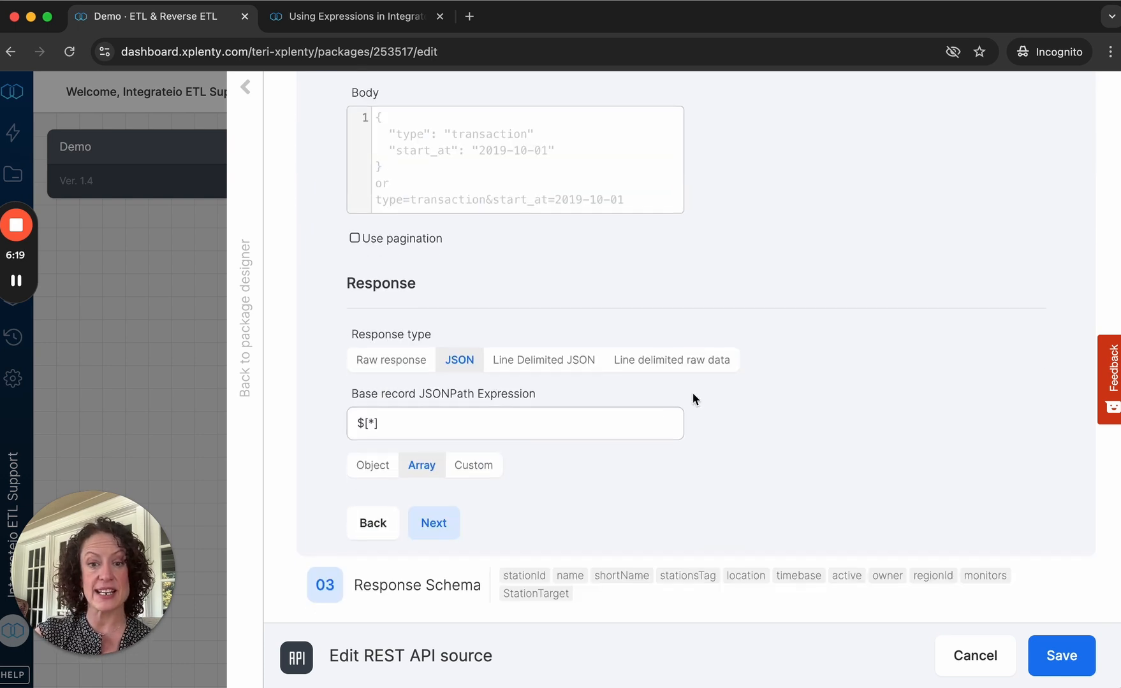
left_click(439, 523)
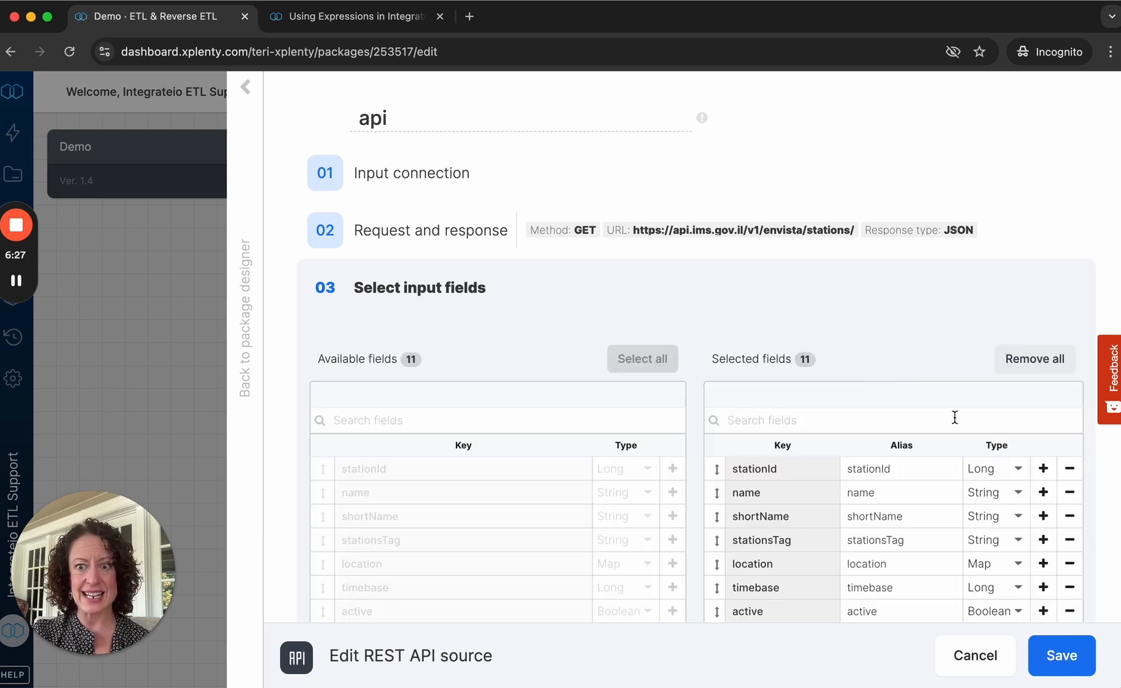
Step: Review the data types of the selected API fields and expand the first record in the data preview
scroll(954, 418, "down", 2)
scroll(954, 417, "down", 2)
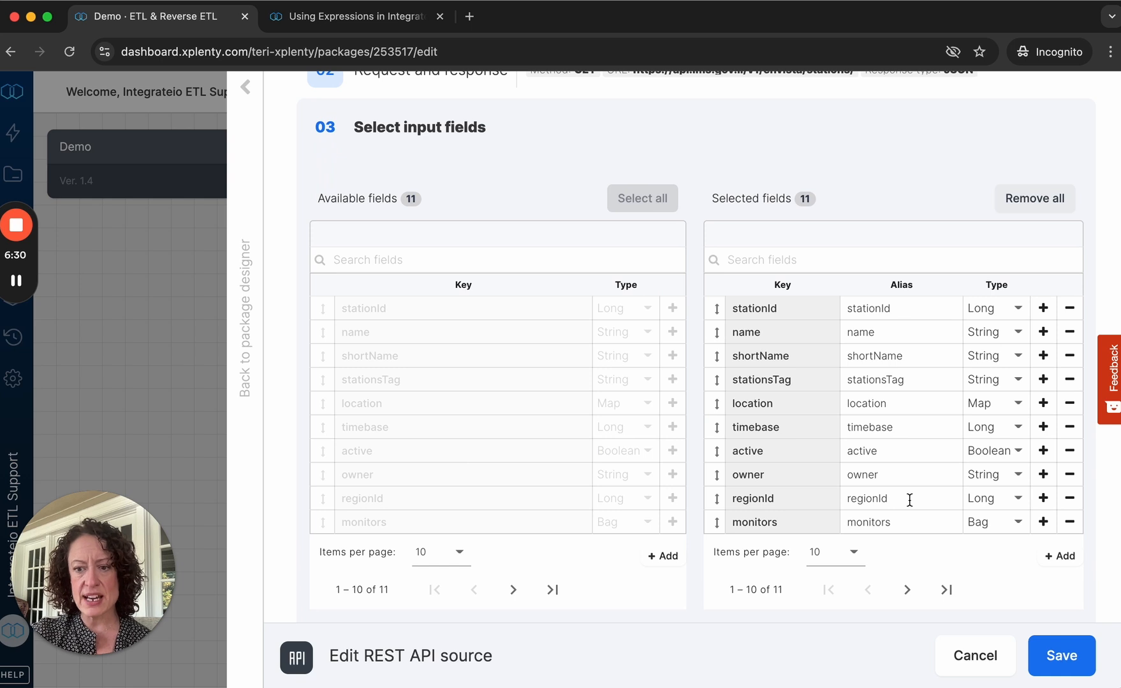
scroll(996, 495, "down", 2)
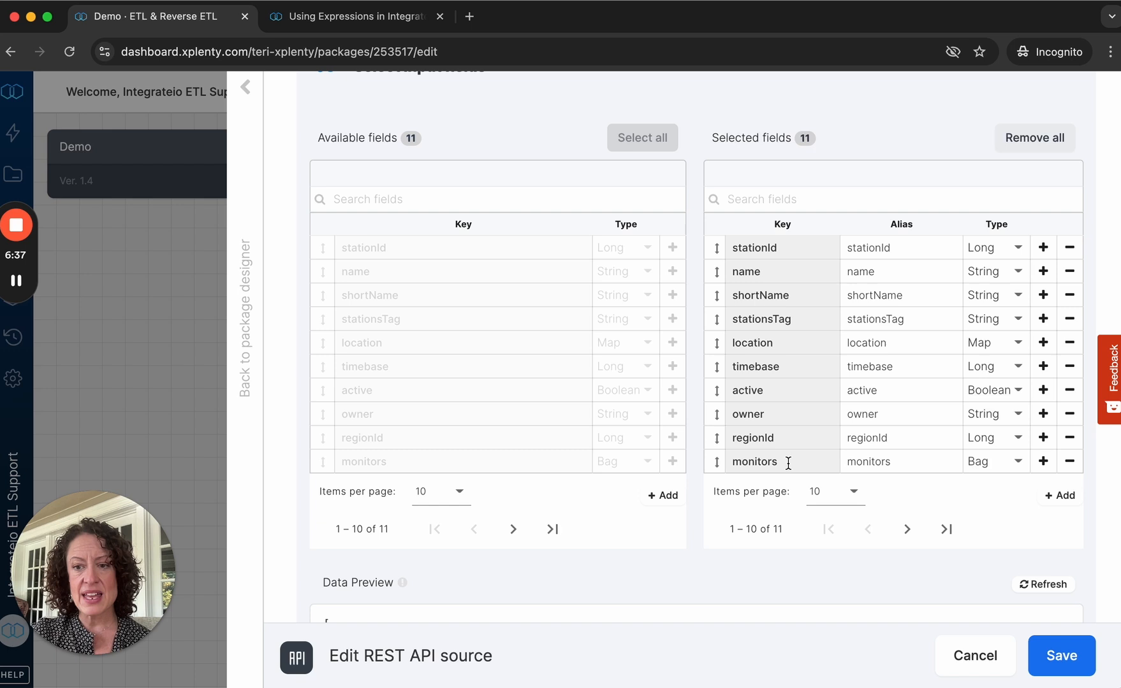
scroll(982, 469, "down", 5)
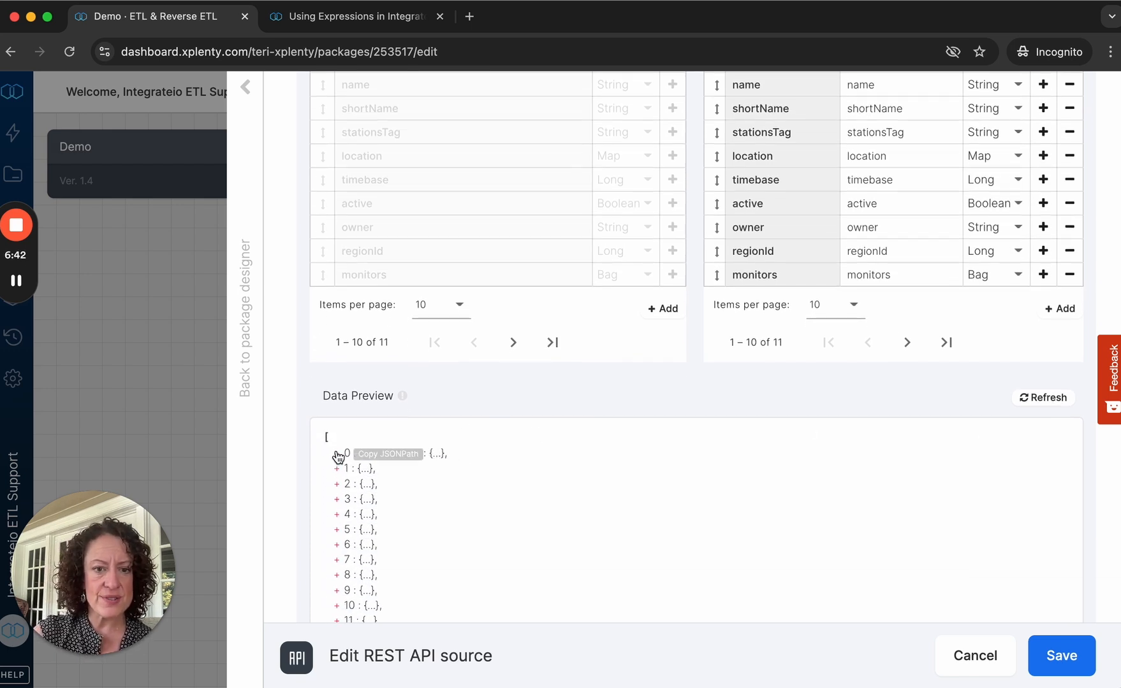
left_click(338, 456)
scroll(509, 499, "down", 3)
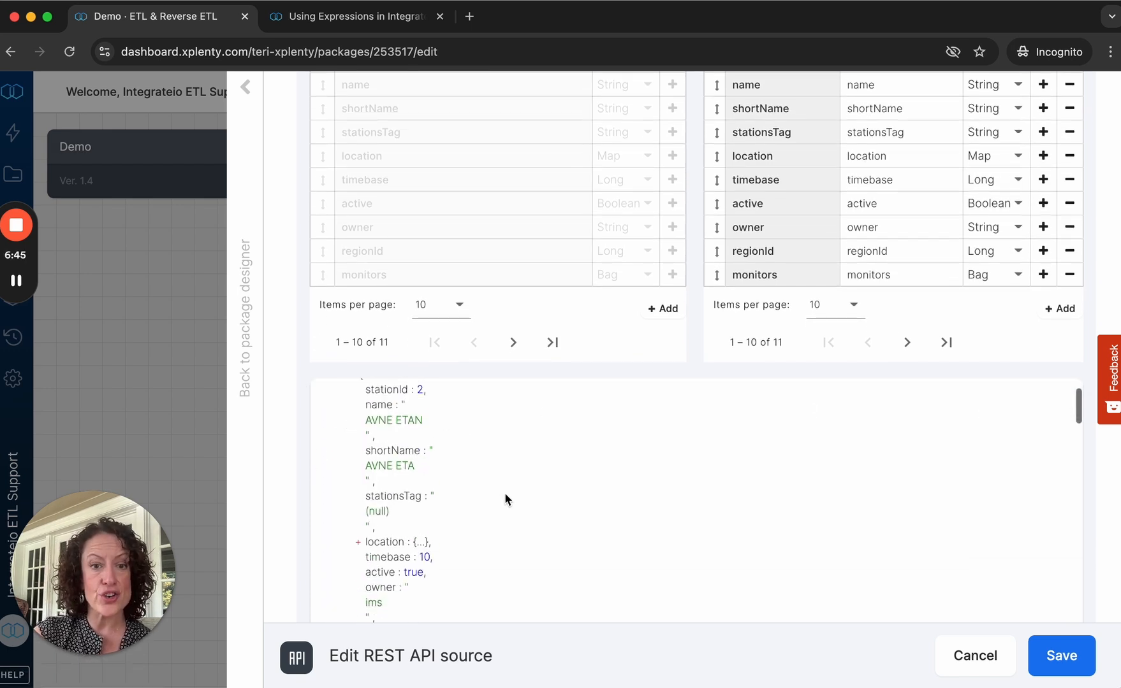
scroll(487, 485, "down", 2)
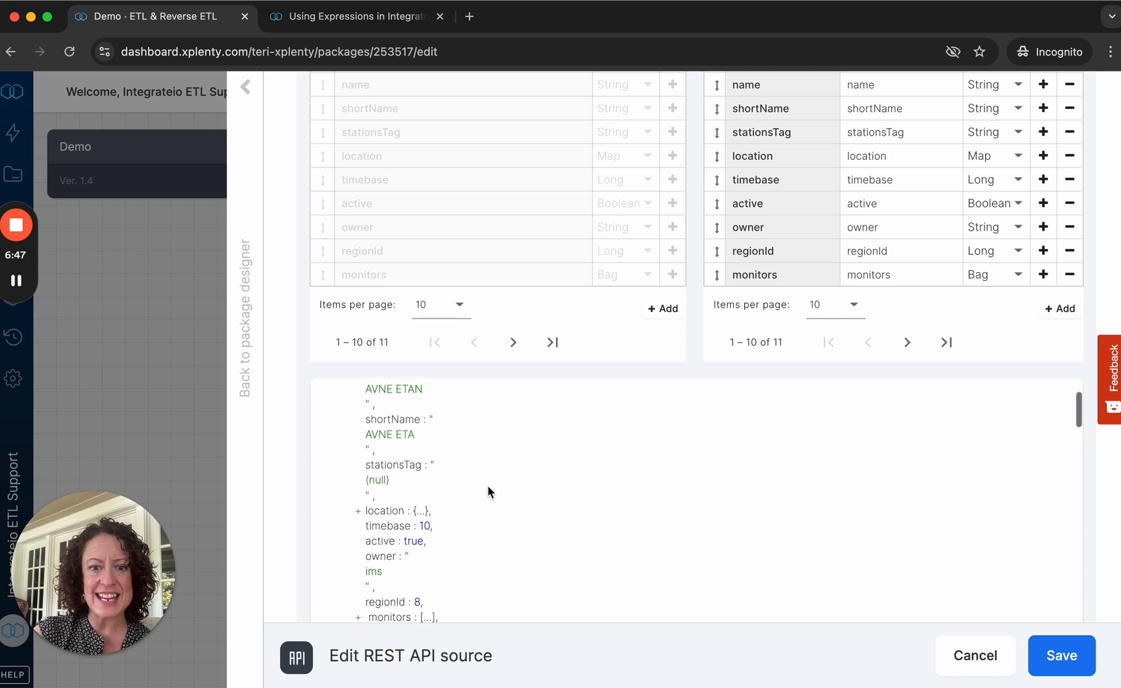
Step: Expand the location field, the monitors array and its first entry in the first preview record to examine their structure
left_click(355, 497)
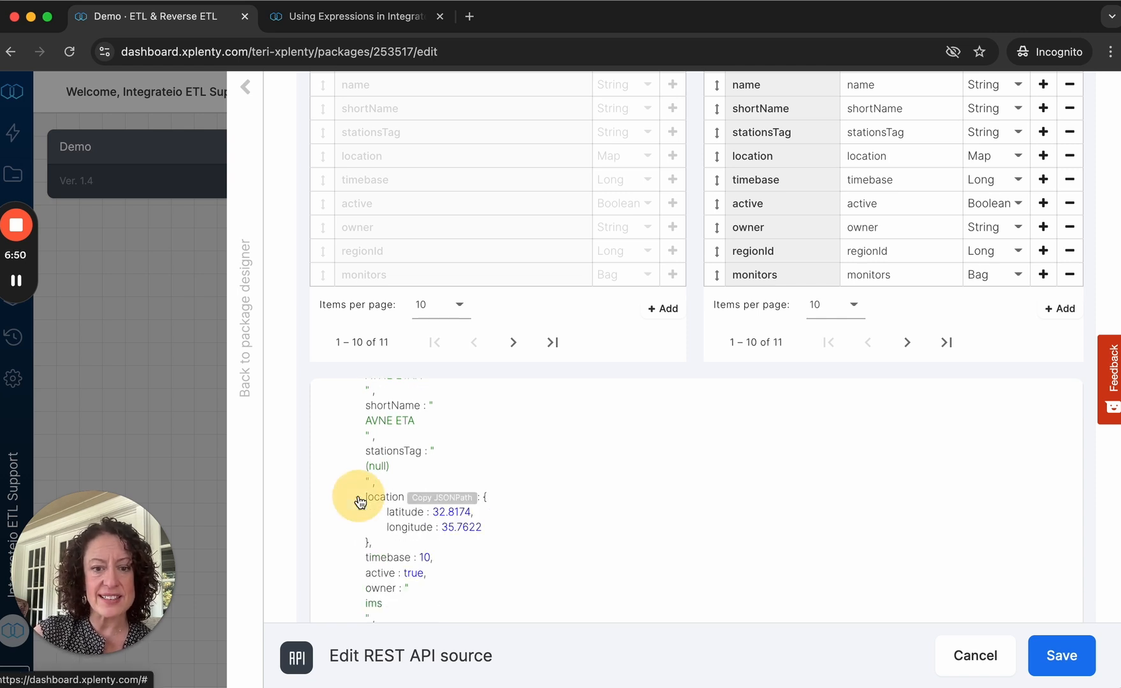
scroll(605, 510, "down", 1)
scroll(605, 505, "down", 1)
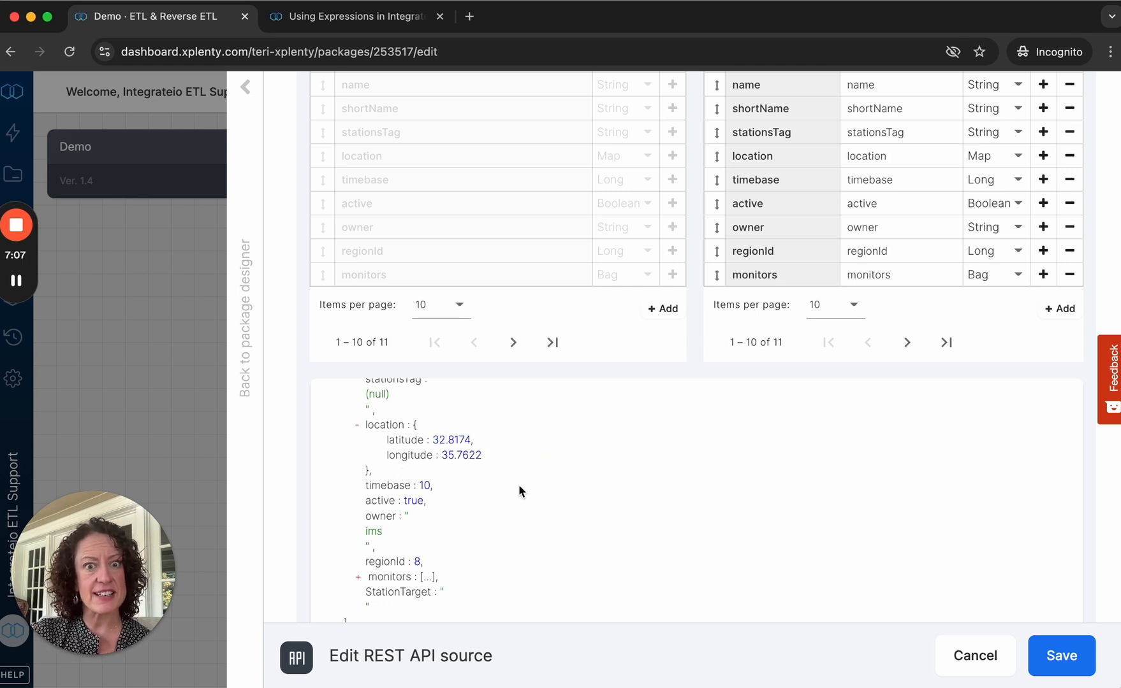
scroll(518, 484, "down", 3)
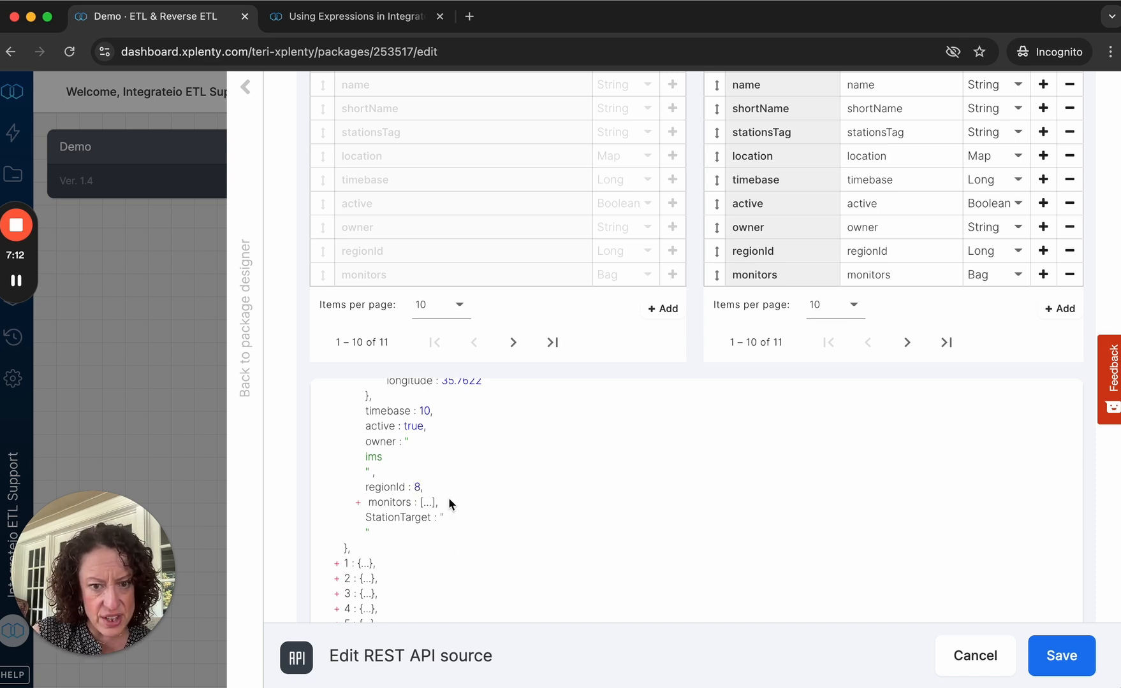
left_click(359, 504)
scroll(466, 533, "down", 3)
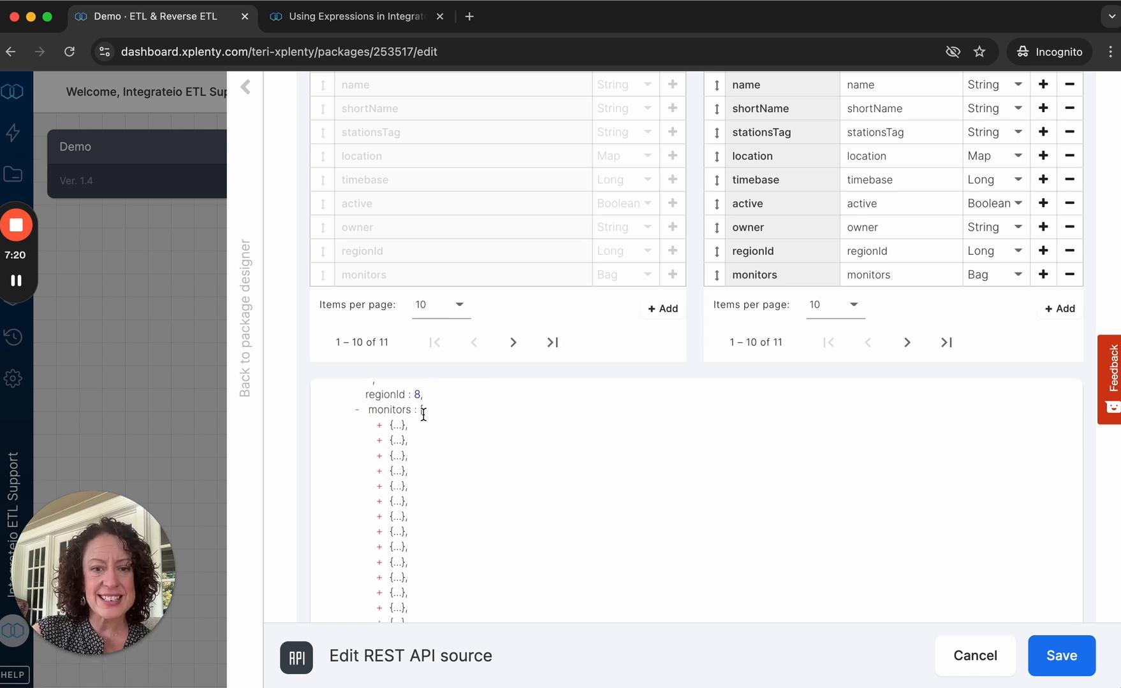
left_click(378, 426)
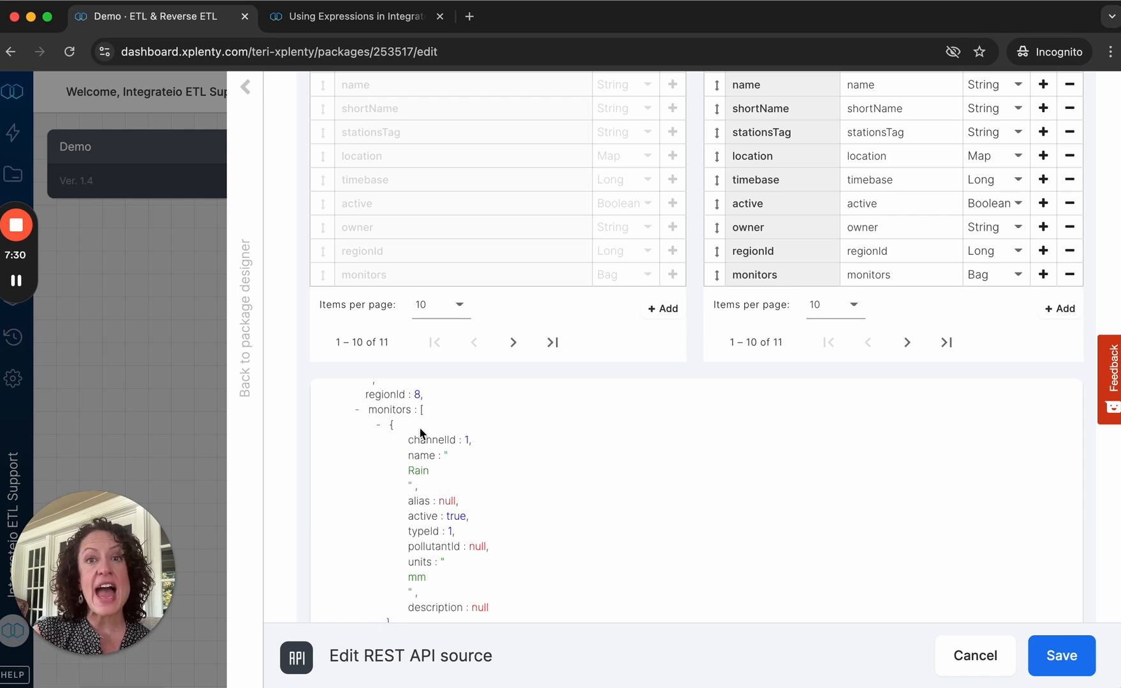
mouse_move(441, 459)
scroll(442, 459, "down", 1)
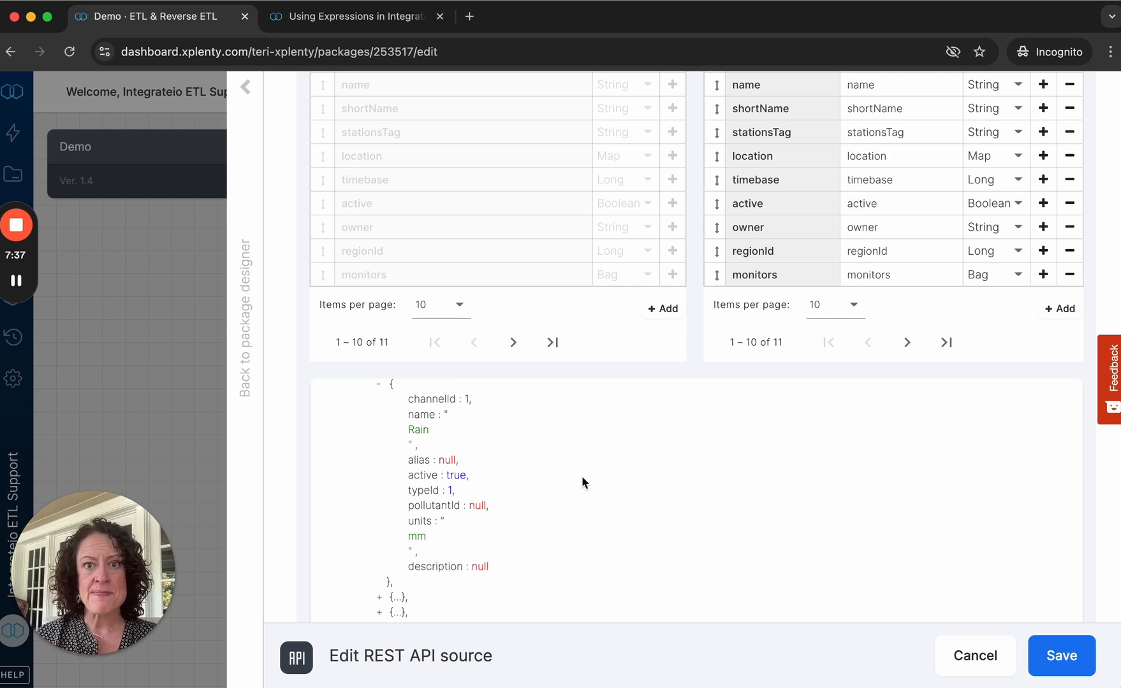
Step: Try changing the stationId field's type to String, and discard the edits to the API source
scroll(903, 348, "up", 3)
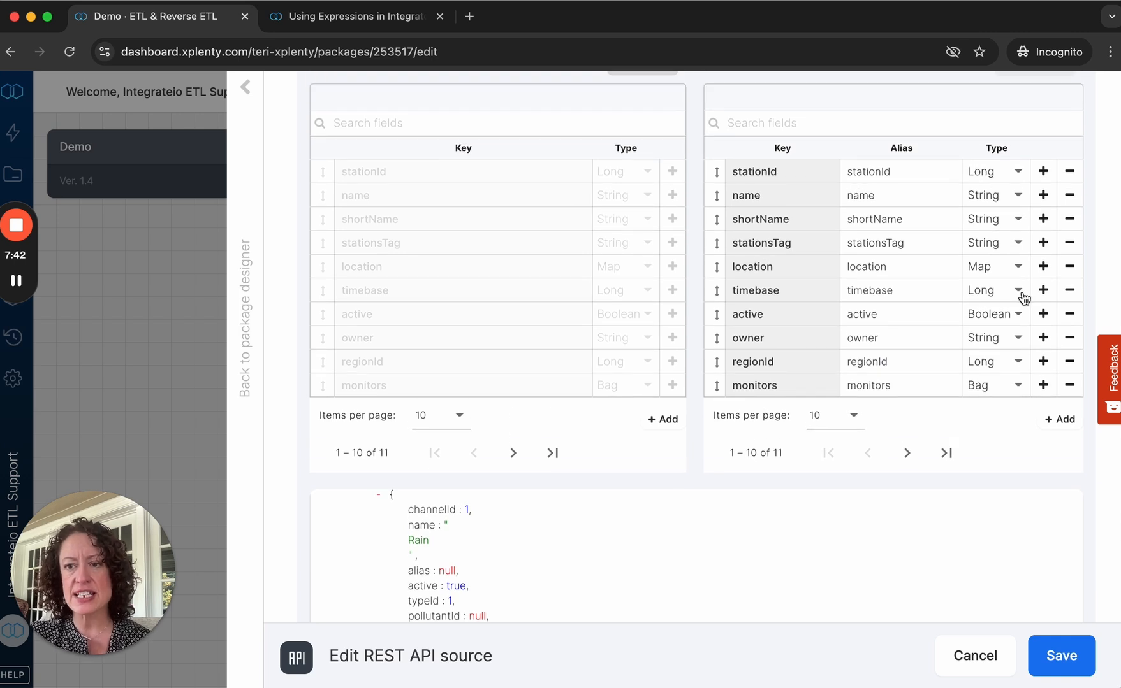
left_click(993, 174)
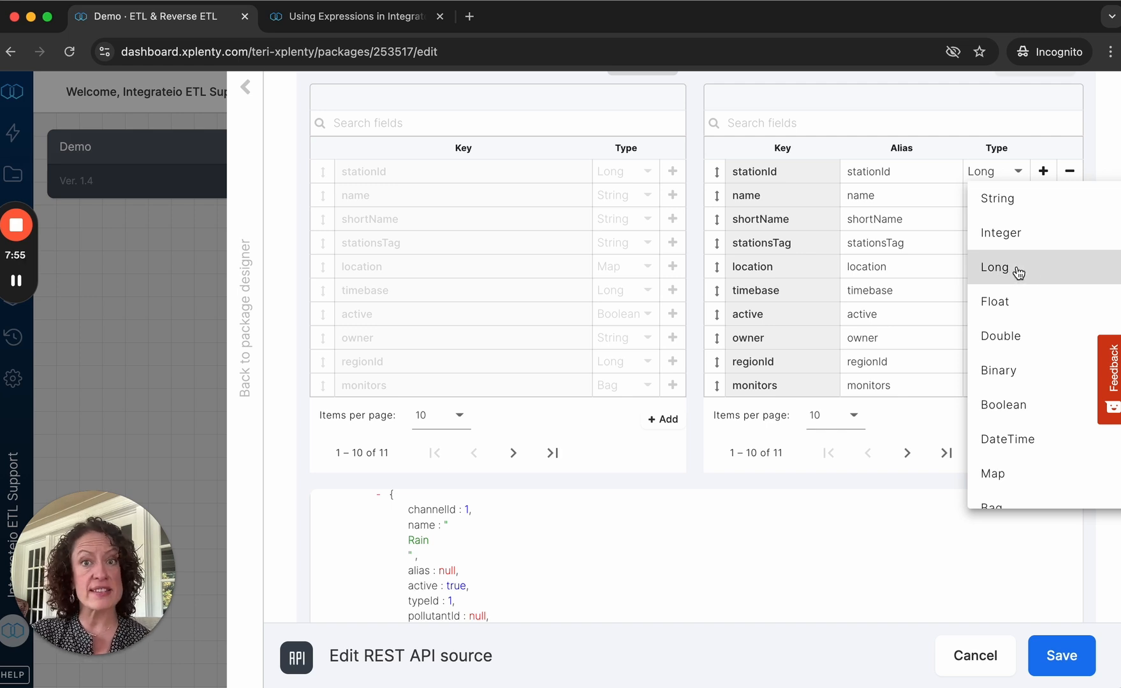
left_click(1010, 201)
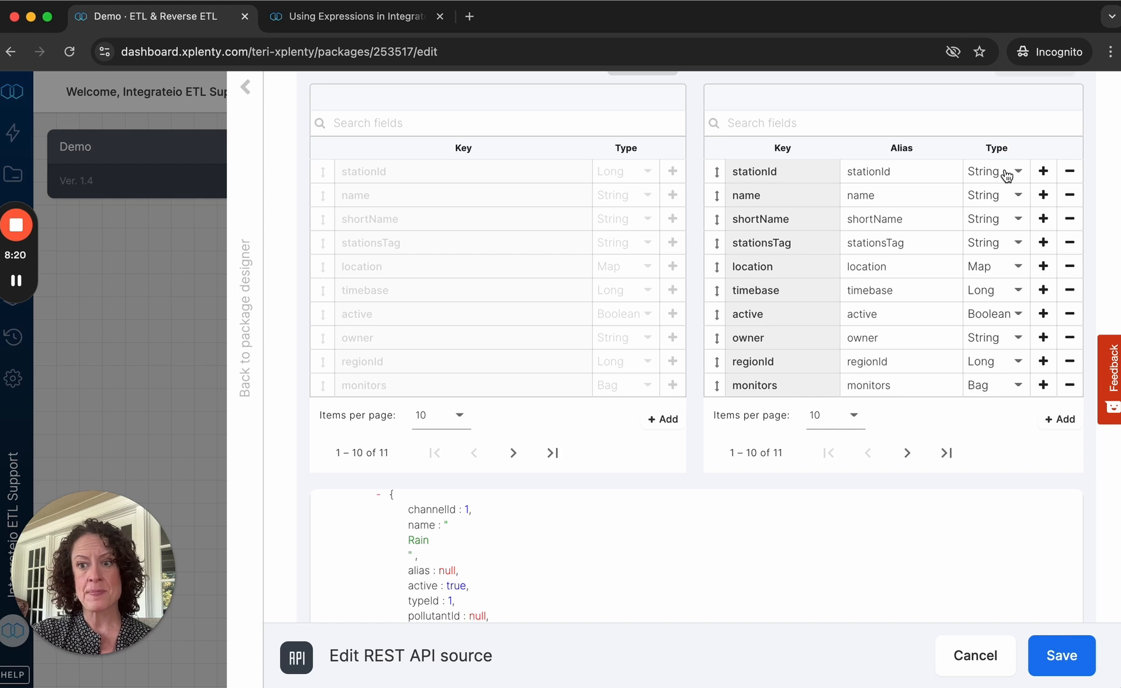
left_click(1001, 656)
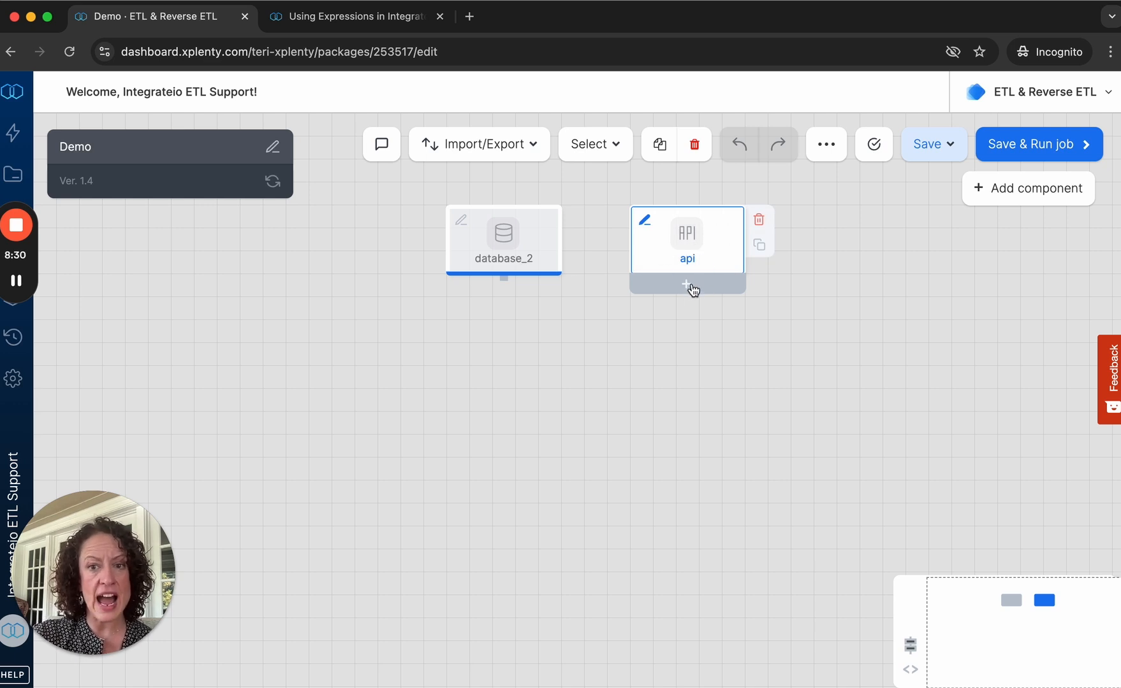
Step: Add a Select transformation connected to the api source
left_click(687, 284)
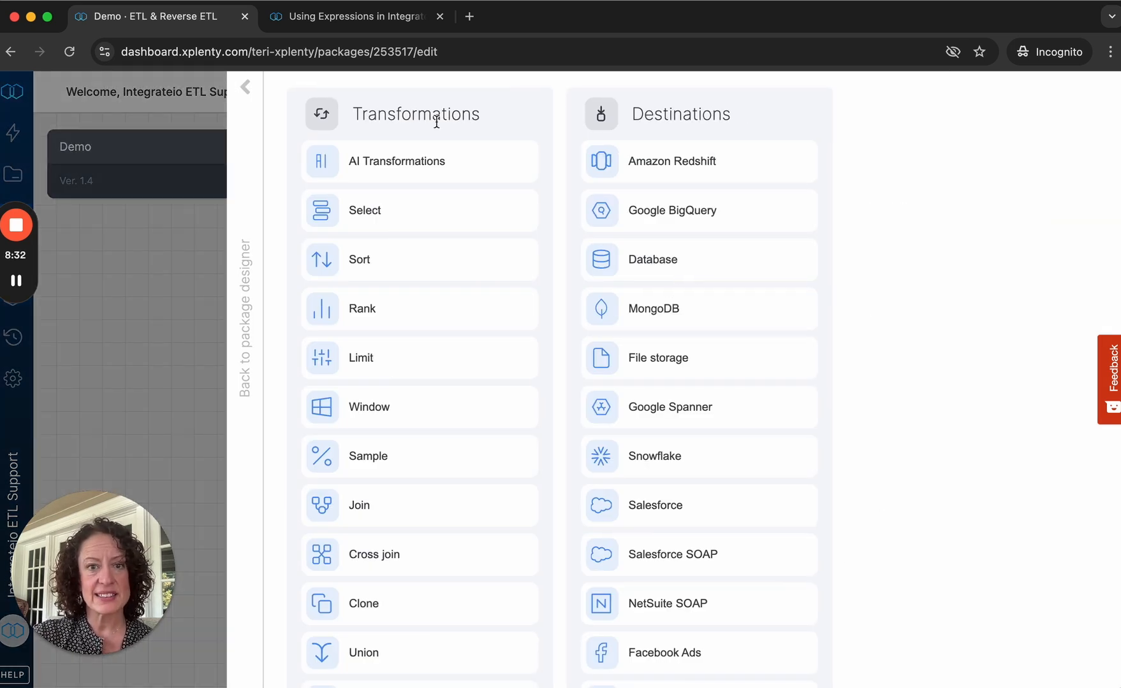
left_click(373, 217)
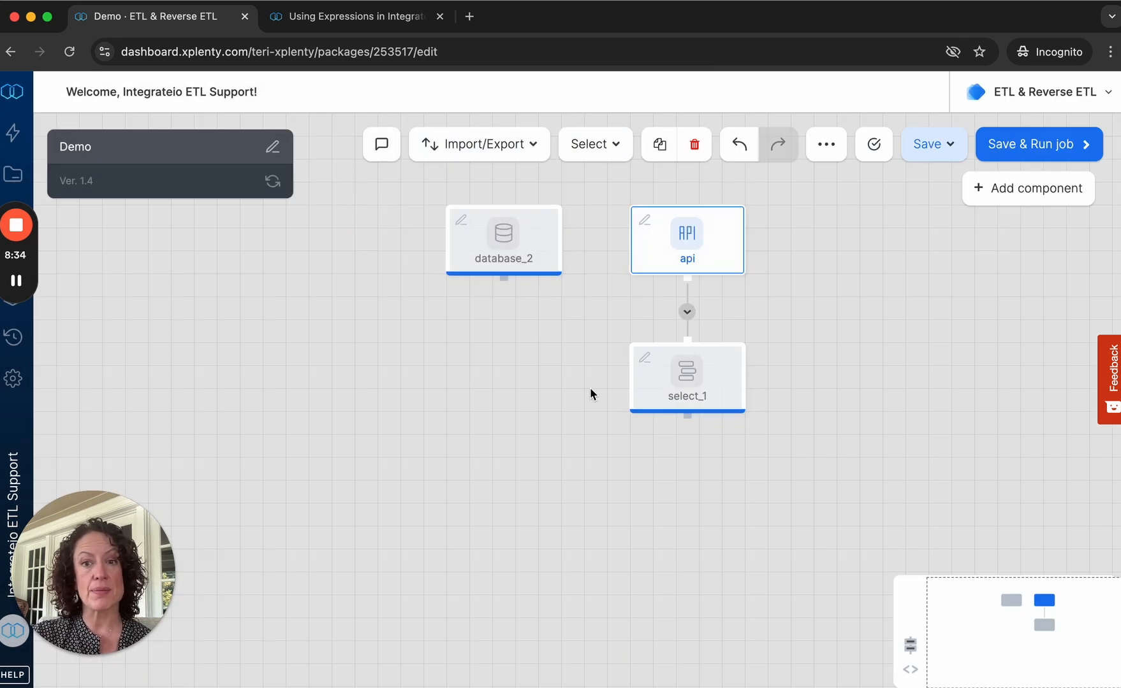
Step: Open the Select transformation's settings and auto-fill its field expressions and aliases from the api source
left_click(689, 375)
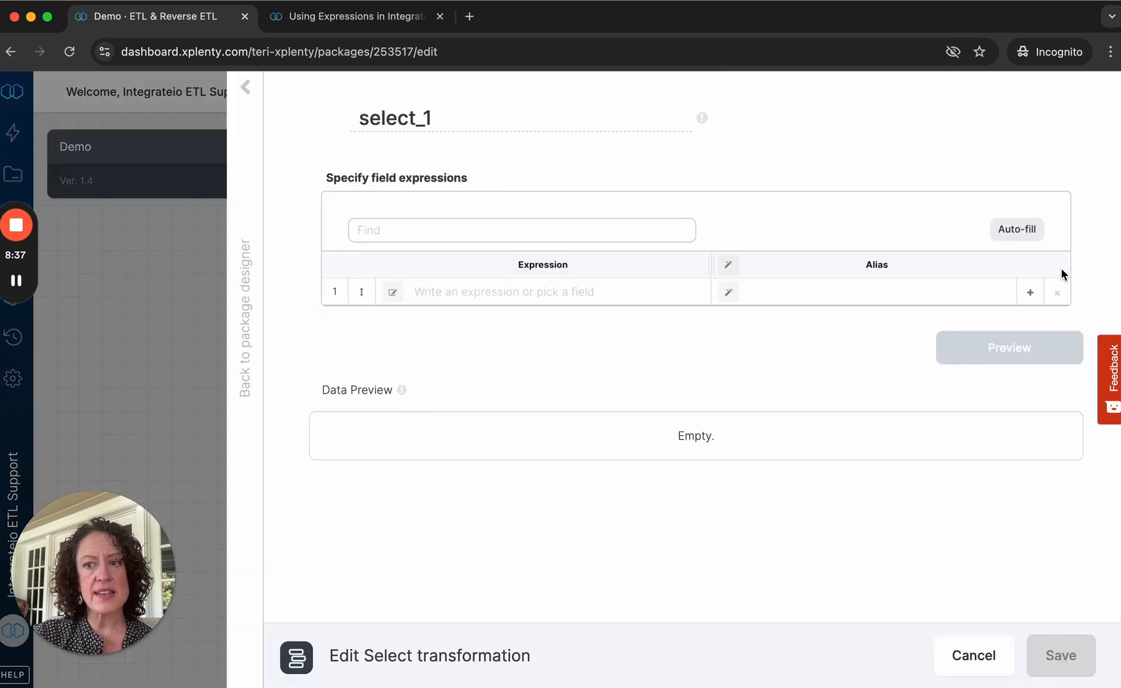
left_click(1016, 231)
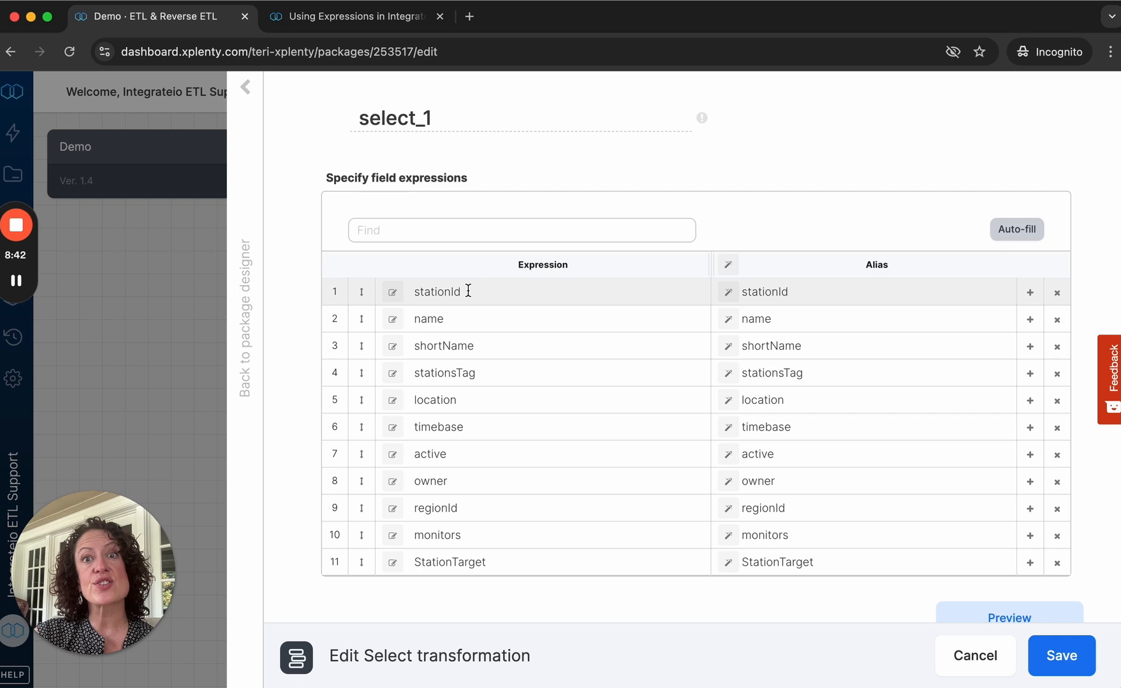
Step: Cast the stationId field to a string by changing its expression to (chararray)stationId with the Datatype functions, and save the expression
left_click(393, 294)
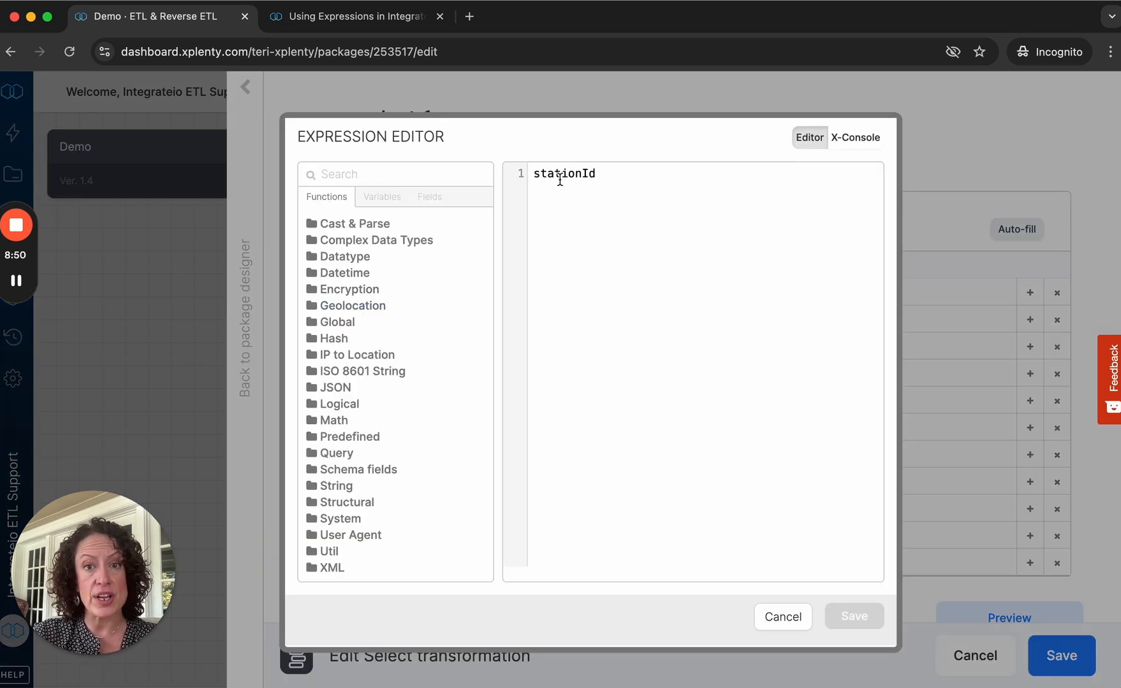
left_click(532, 173)
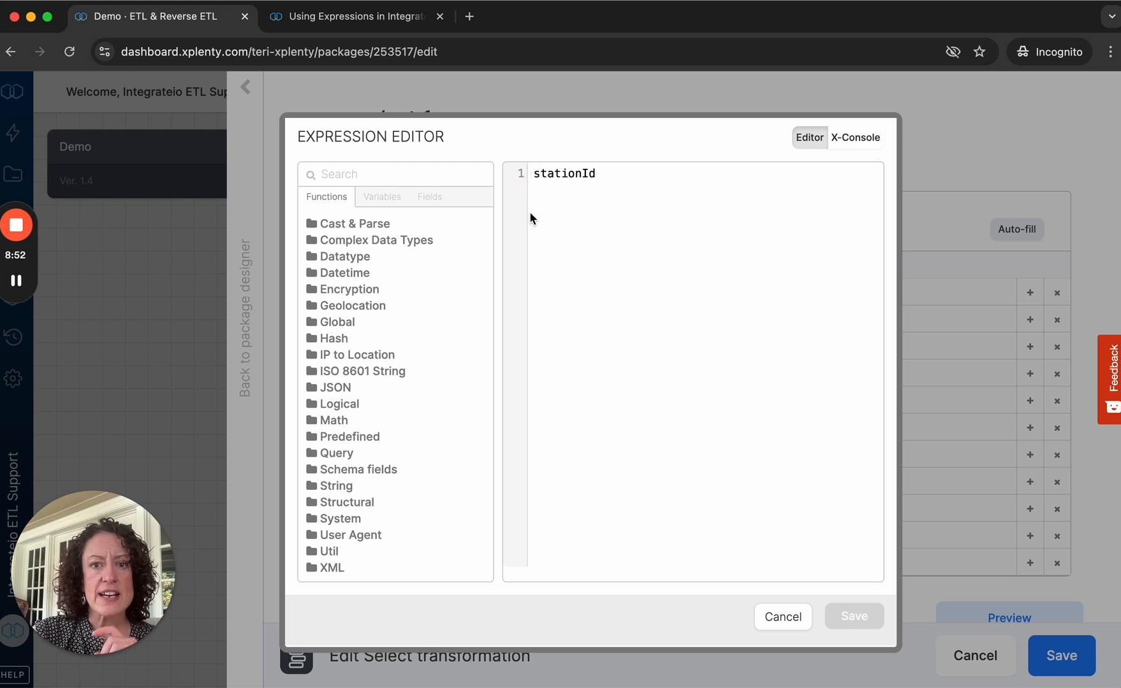
left_click(343, 258)
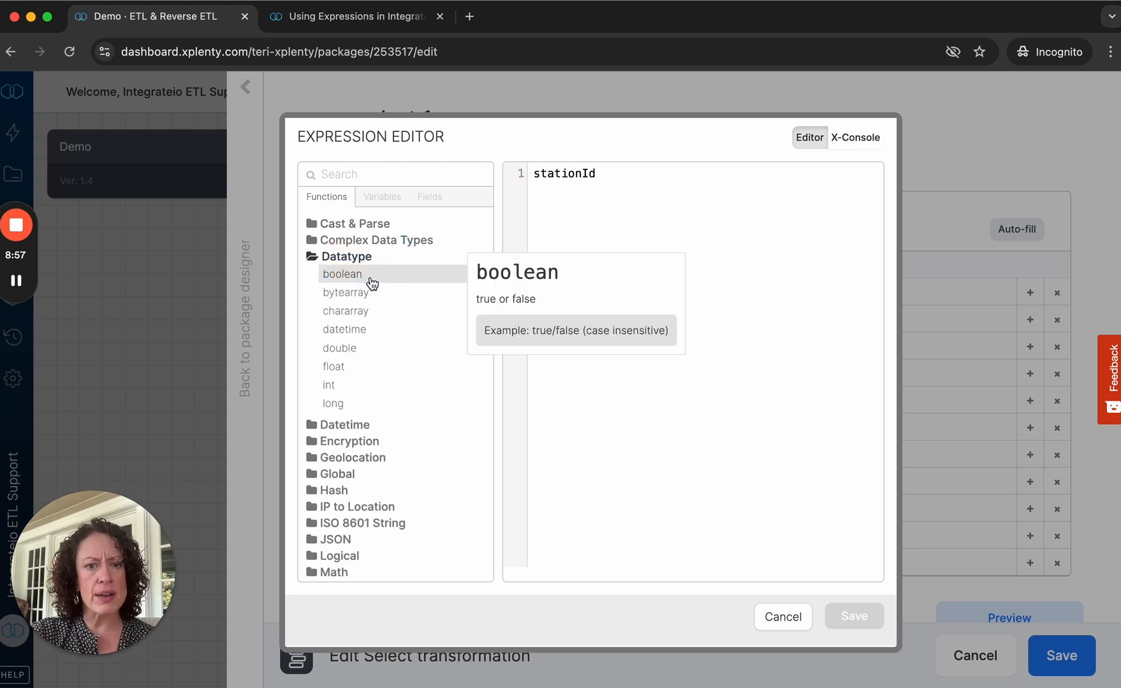
mouse_move(359, 337)
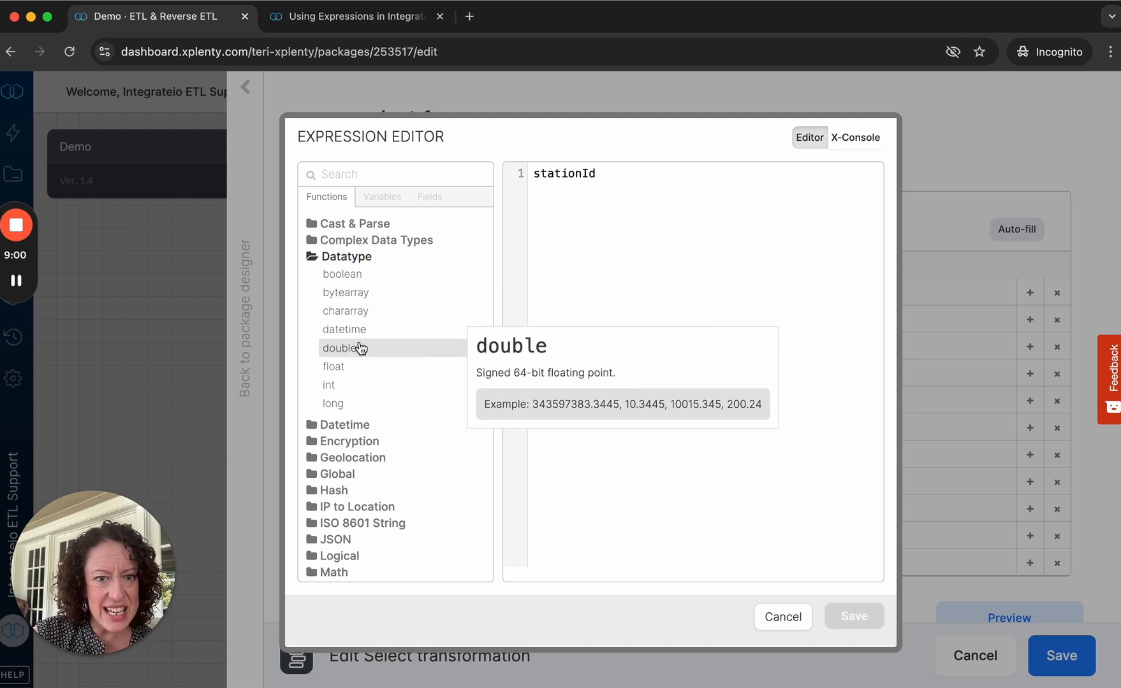
mouse_move(380, 371)
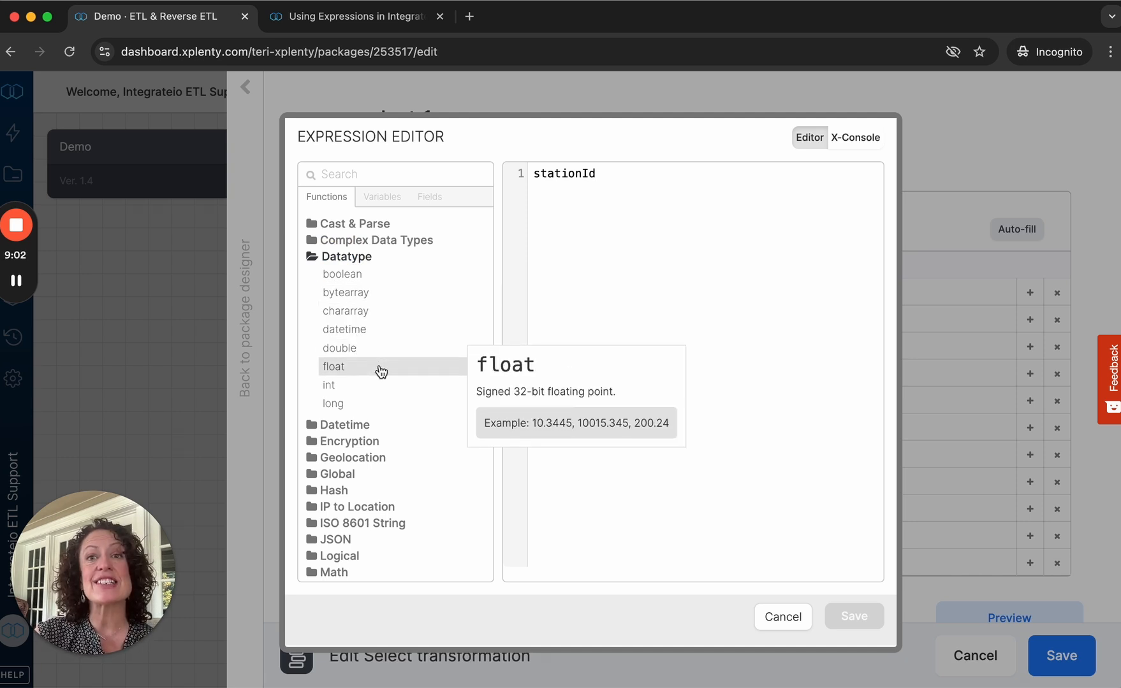
left_click(531, 176)
mouse_move(385, 311)
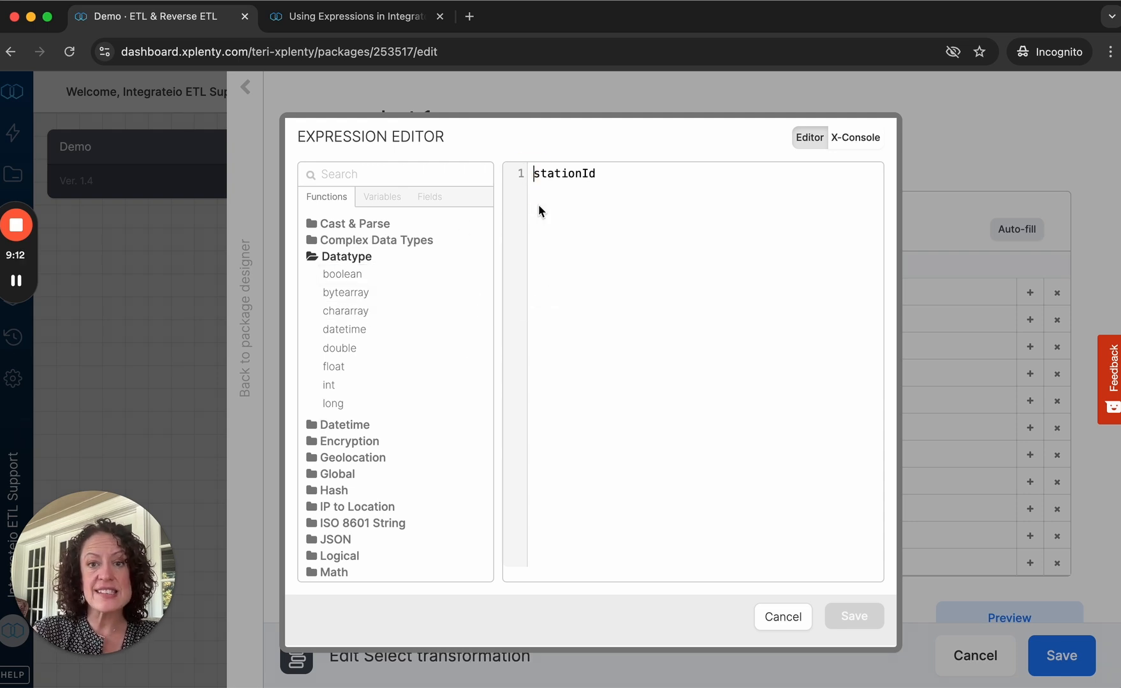
type("(")
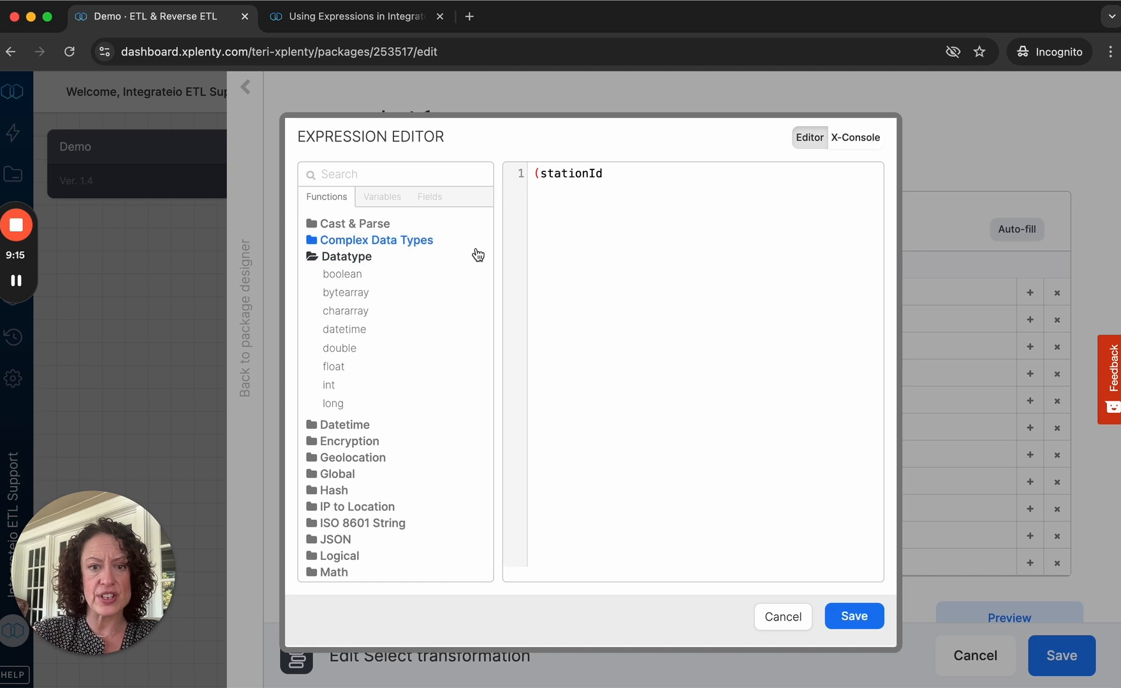
double_click(361, 310)
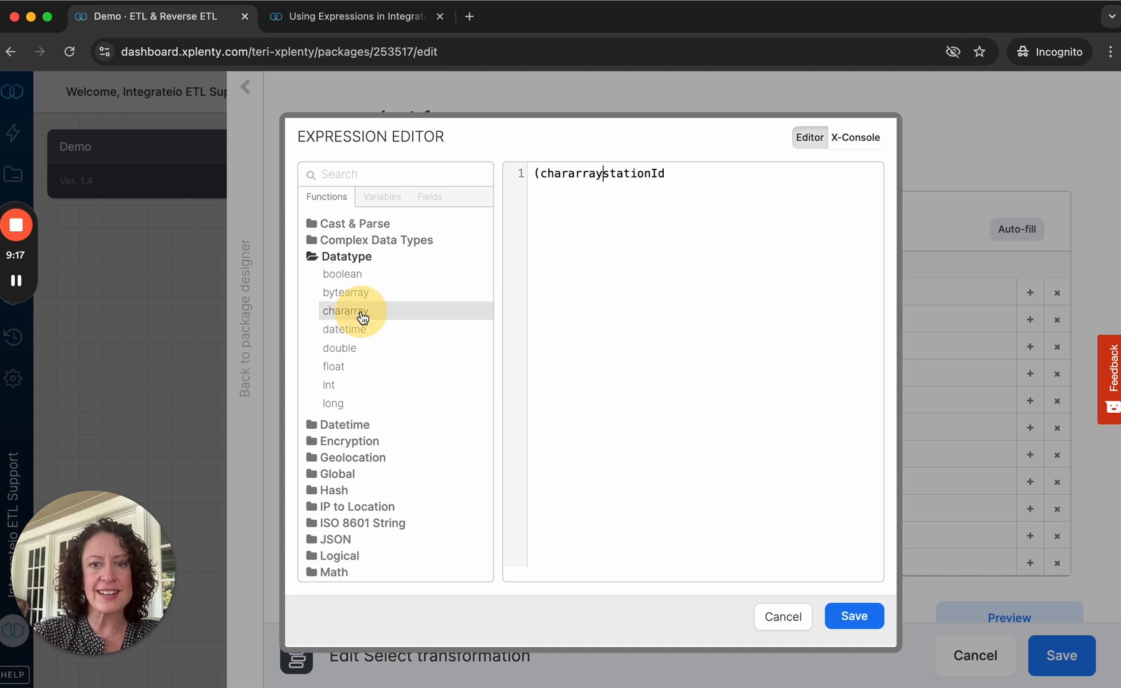
type(")")
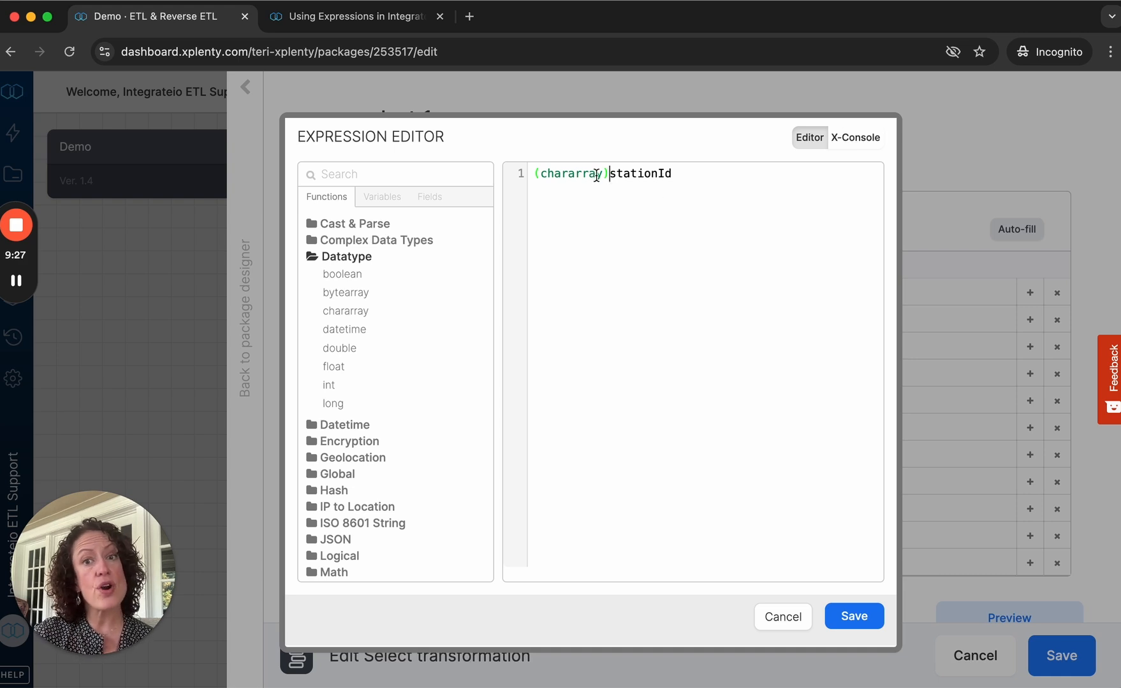
left_click(854, 617)
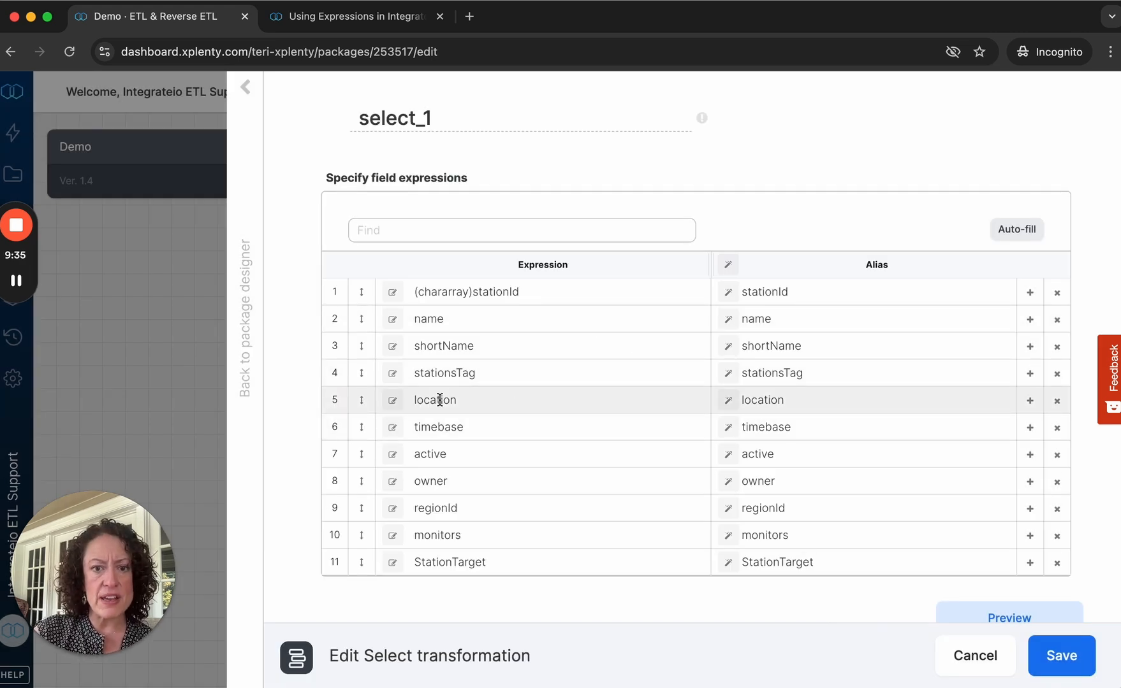
Step: Set the location field's expression to location#'latitude' and regenerate its alias as location_latitude
left_click(393, 402)
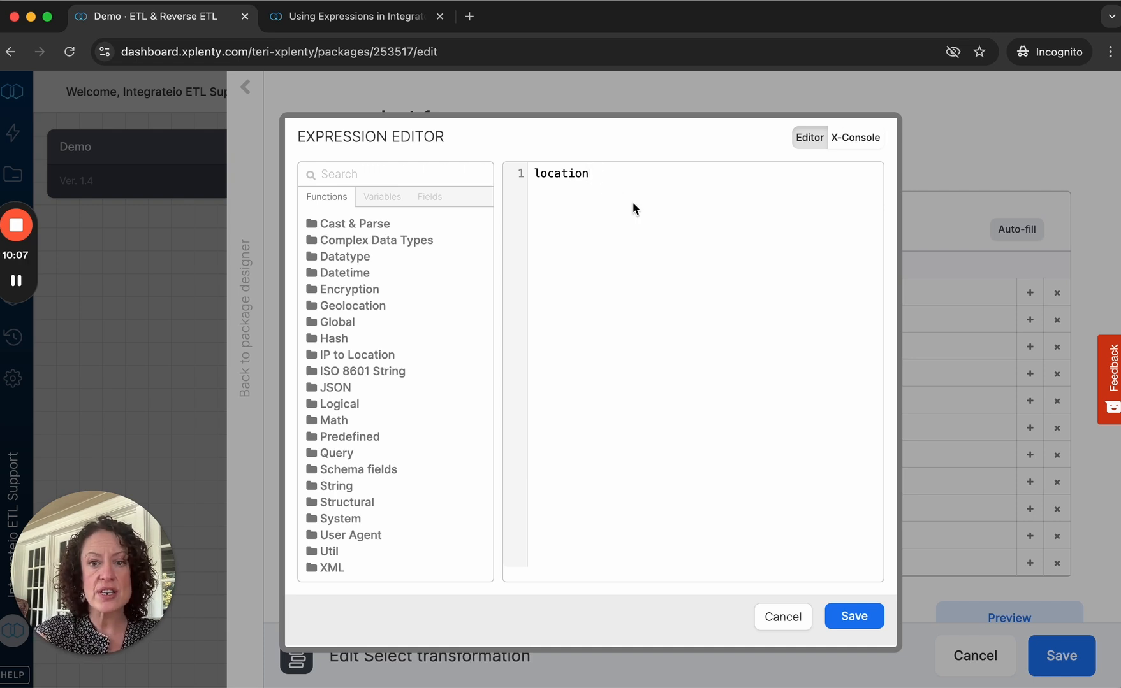
type("#")
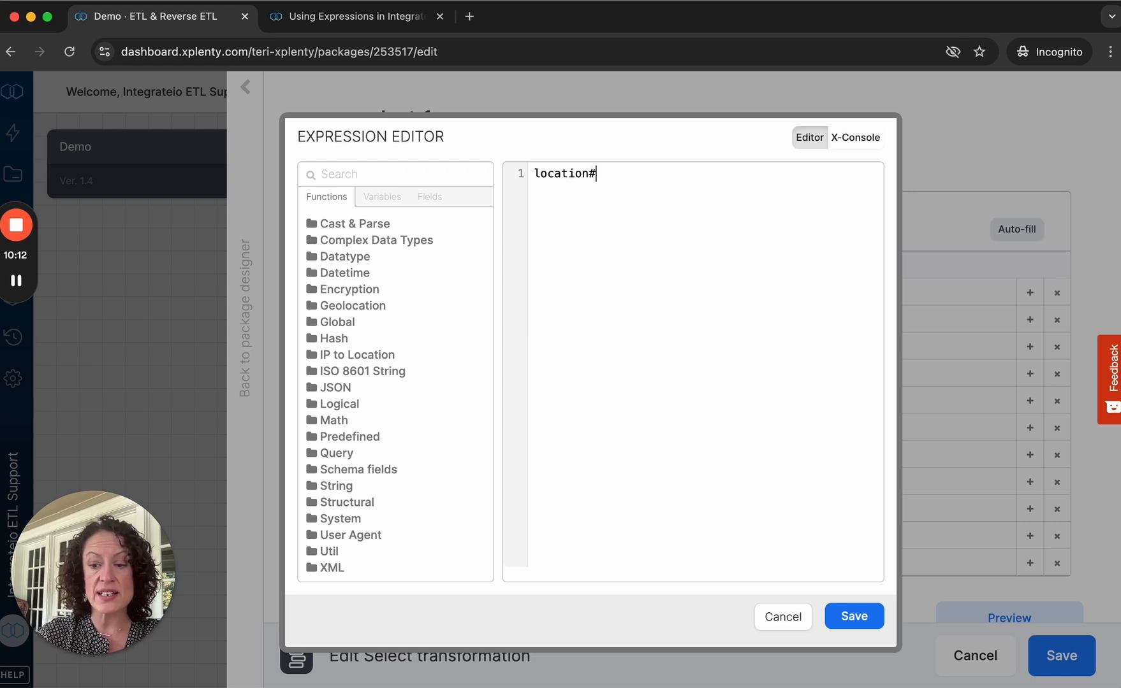
type("'")
type("latit")
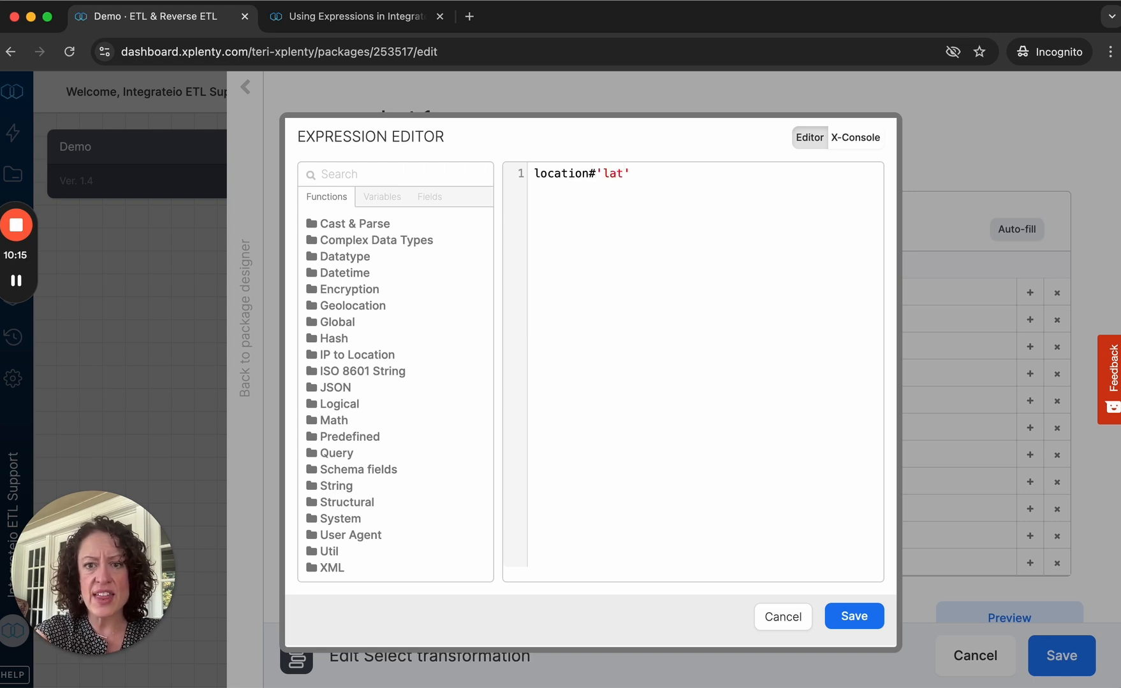
type("ude")
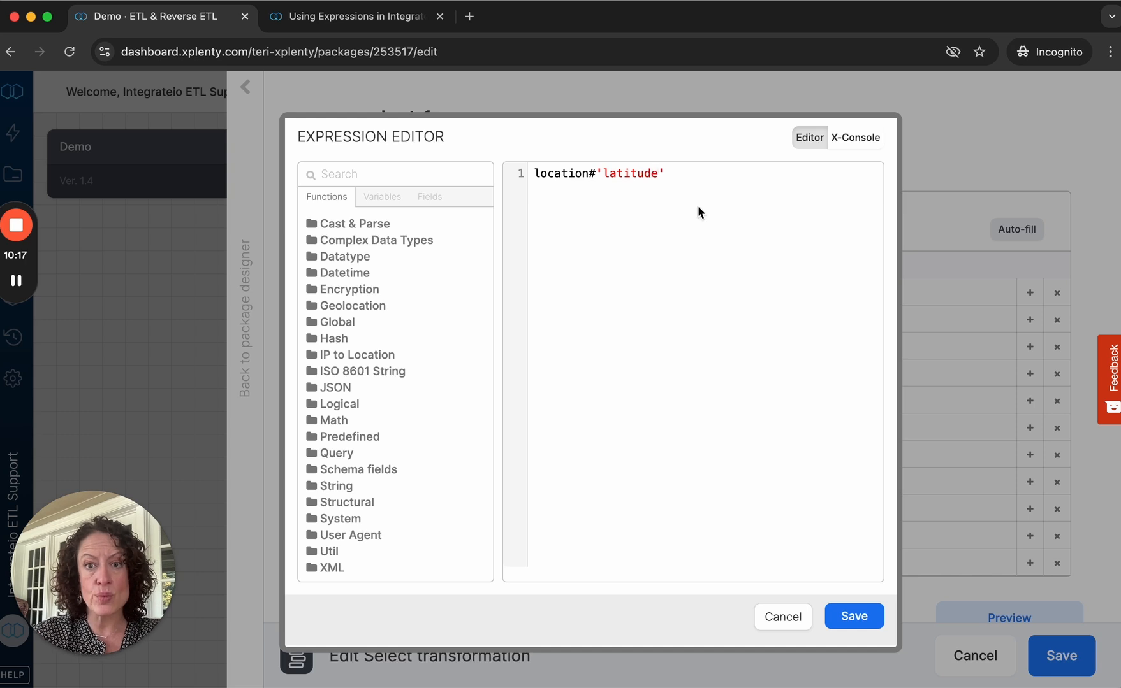
left_click(853, 616)
left_click_drag(513, 393, 413, 399)
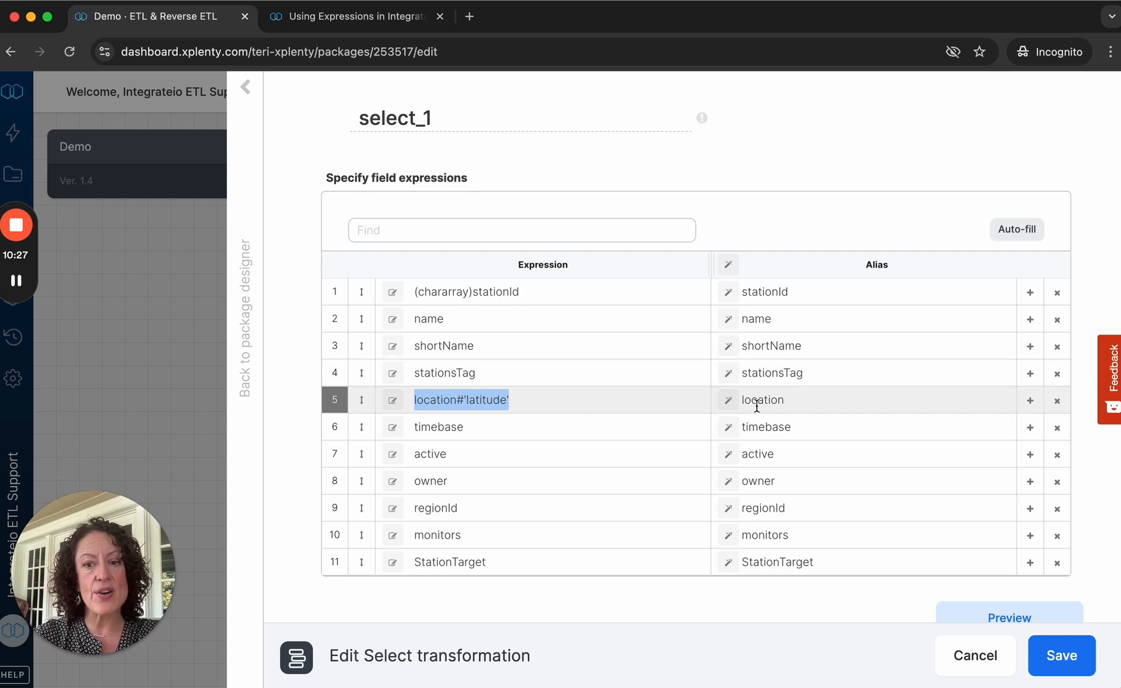
left_click(729, 402)
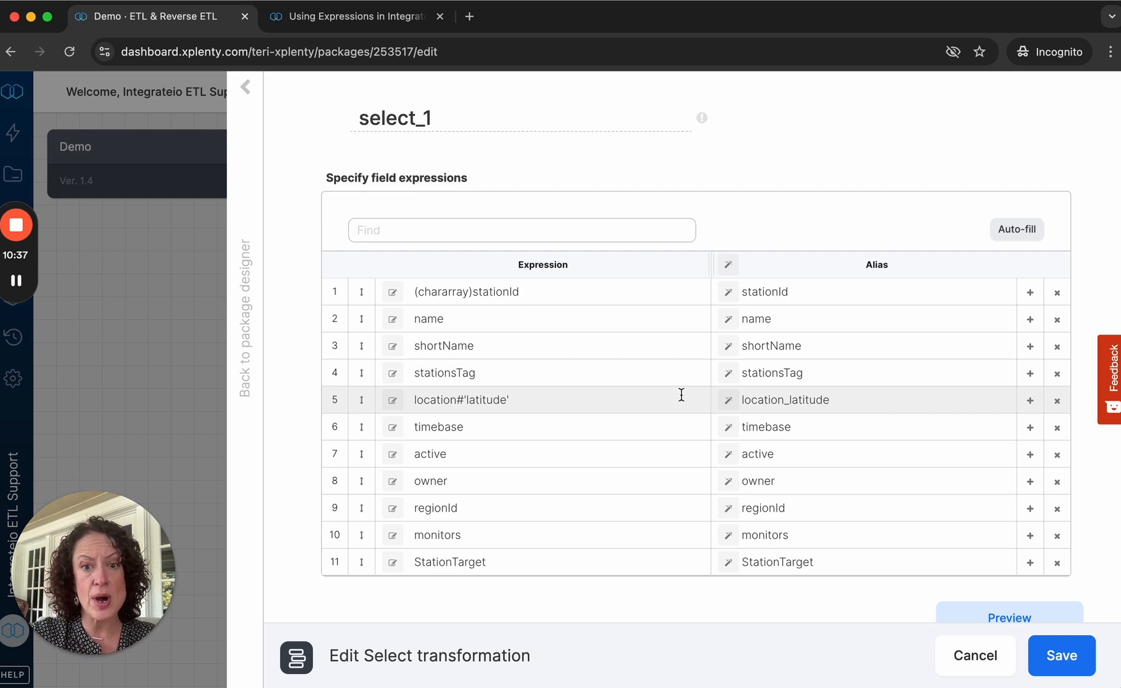
Step: Open the location#'latitude' expression for editing and examine the available JSON functions, including JsonExtractScalar
left_click(393, 401)
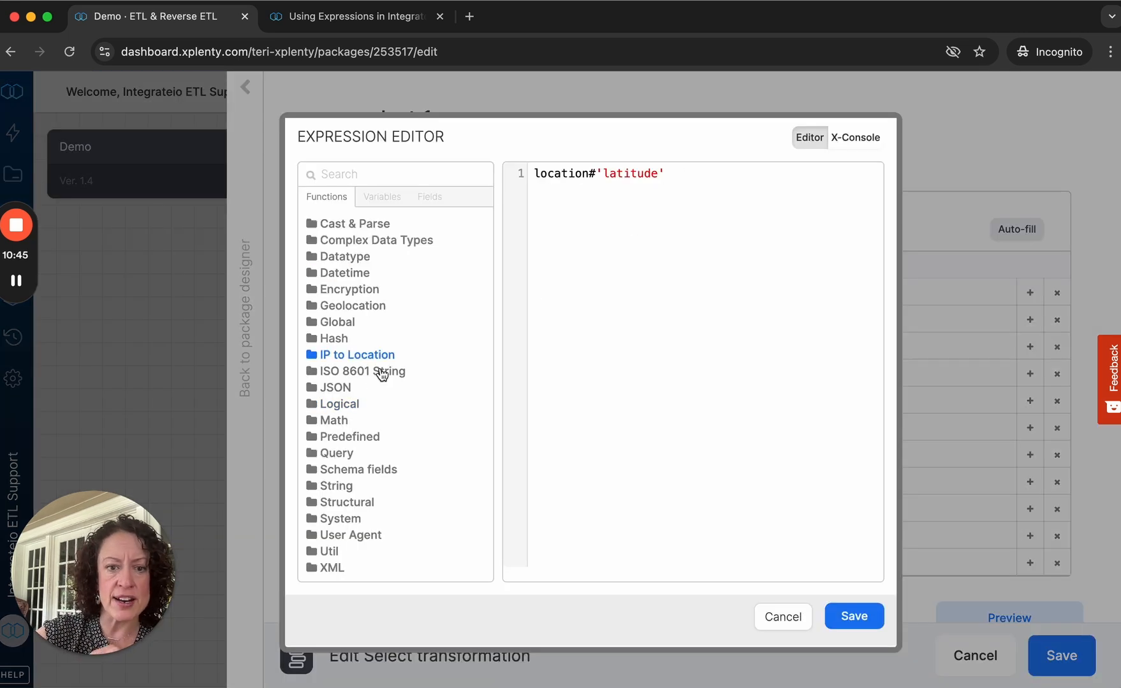
left_click(333, 387)
mouse_move(404, 405)
mouse_move(387, 431)
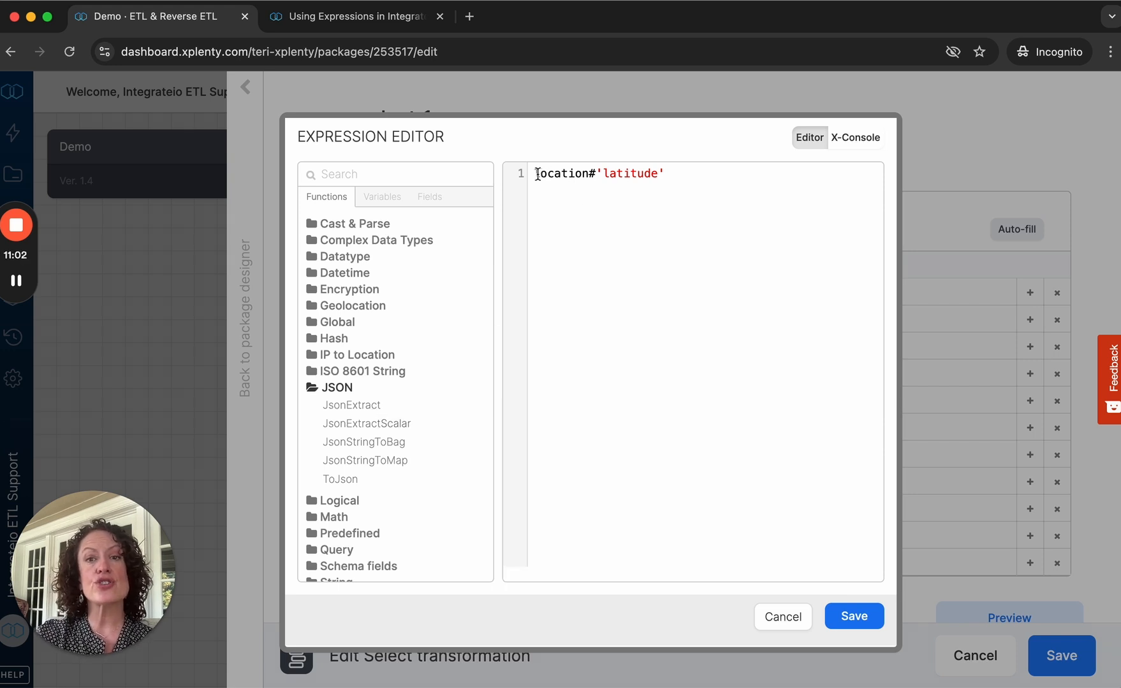
left_click_drag(534, 173, 592, 173)
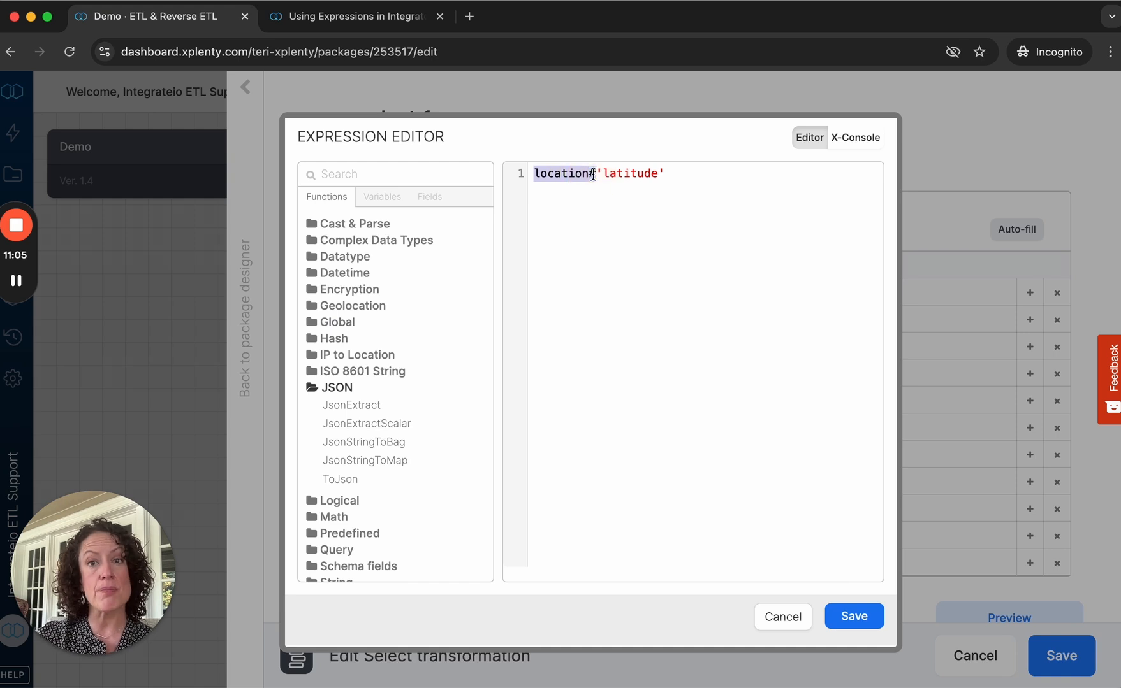
left_click(592, 181)
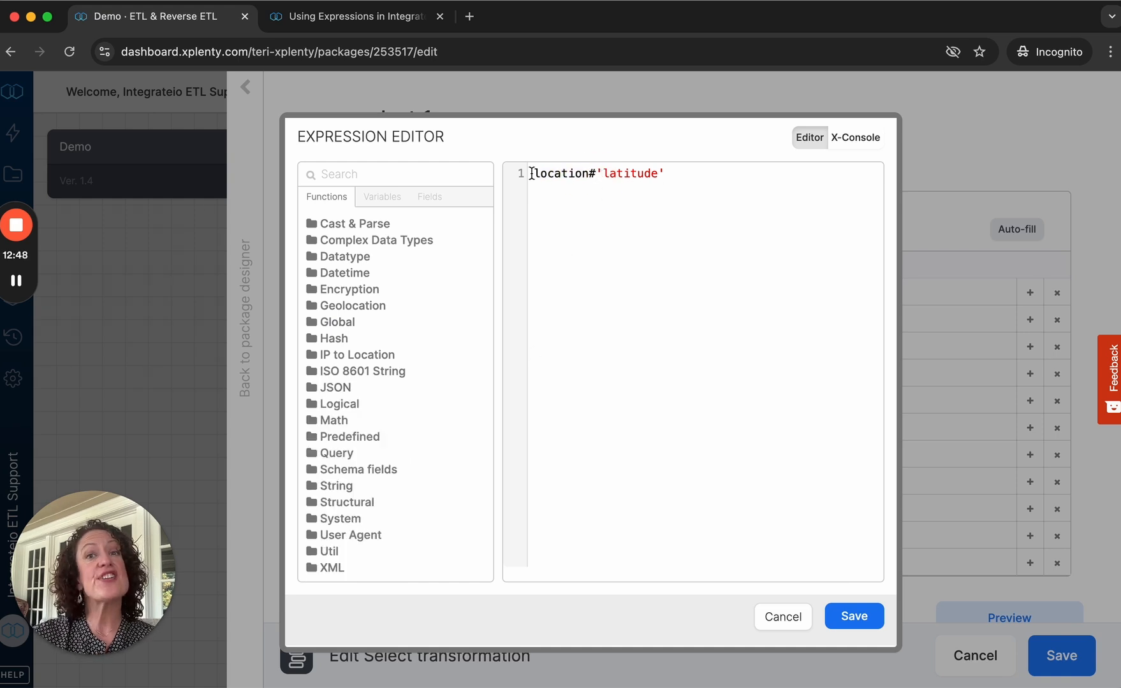
left_click(678, 174)
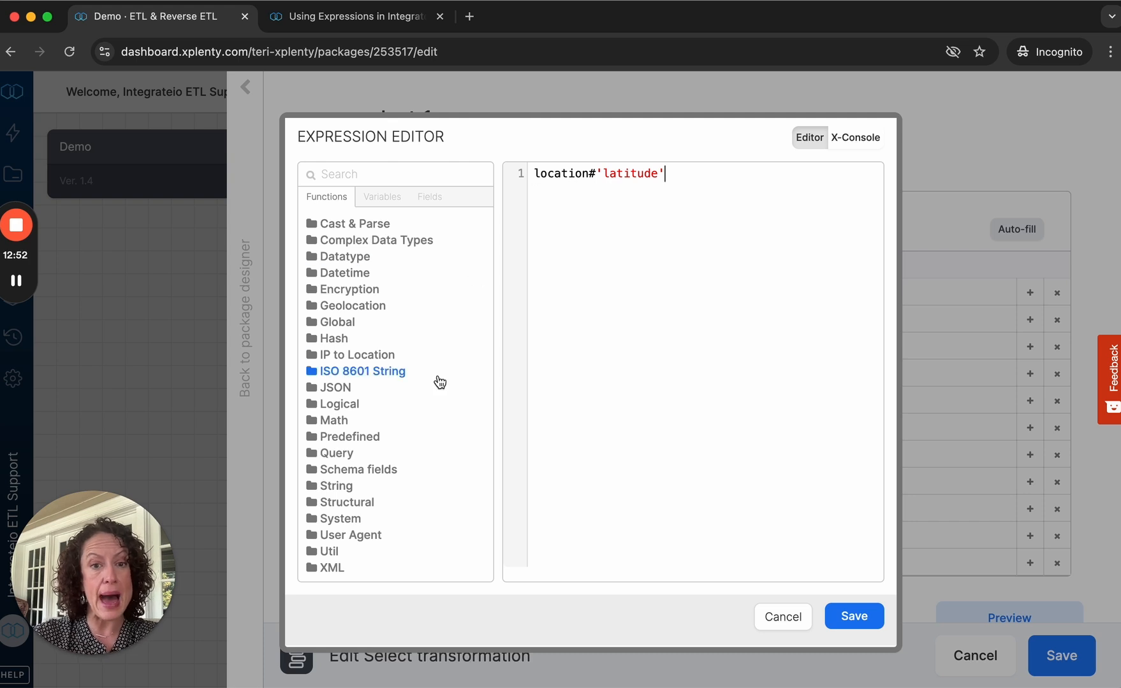
left_click(342, 394)
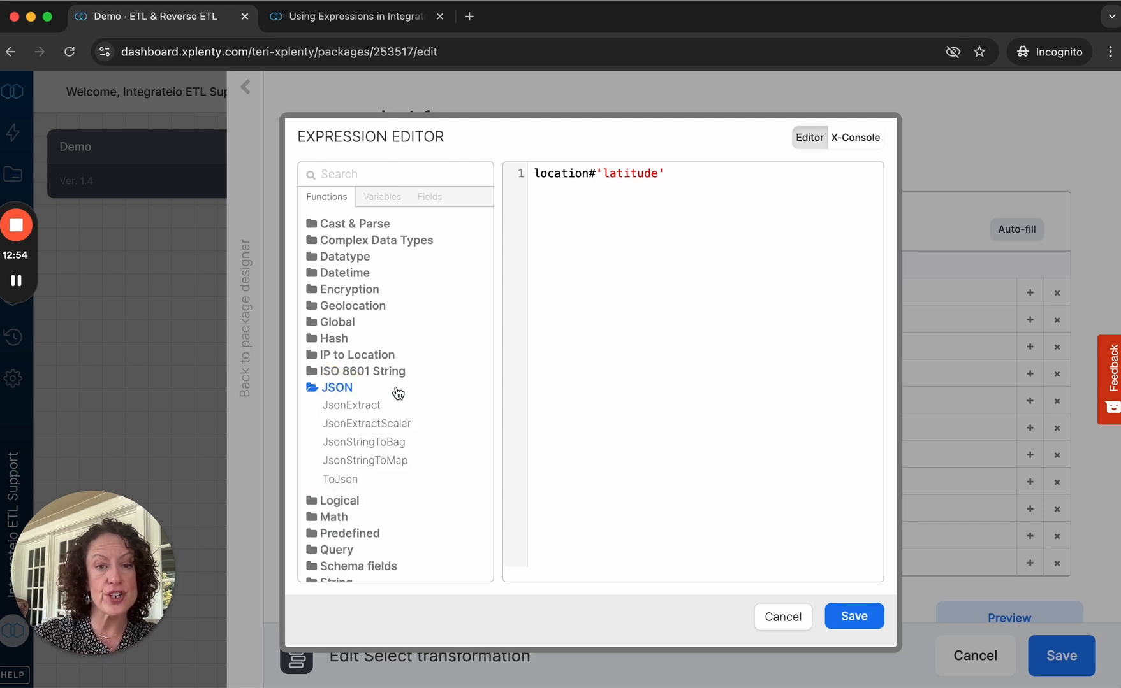
mouse_move(396, 425)
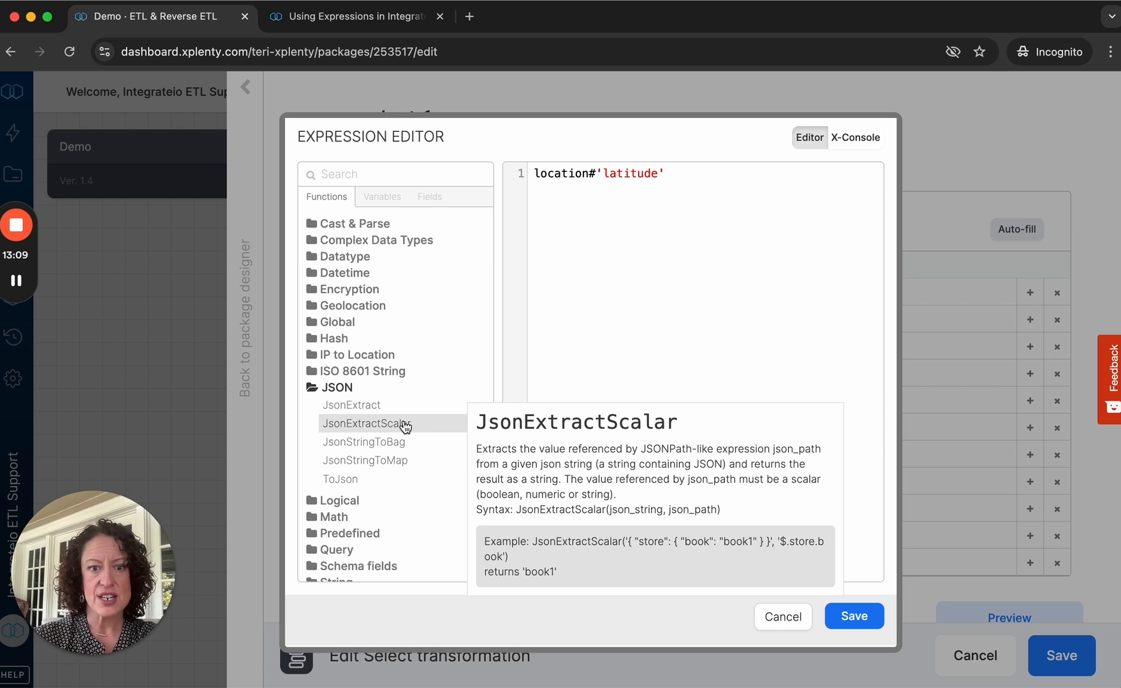
Step: Remove the #'latitude' key from the expression and cast the whole field to a string as (chararray)location
left_click_drag(665, 174, 590, 179)
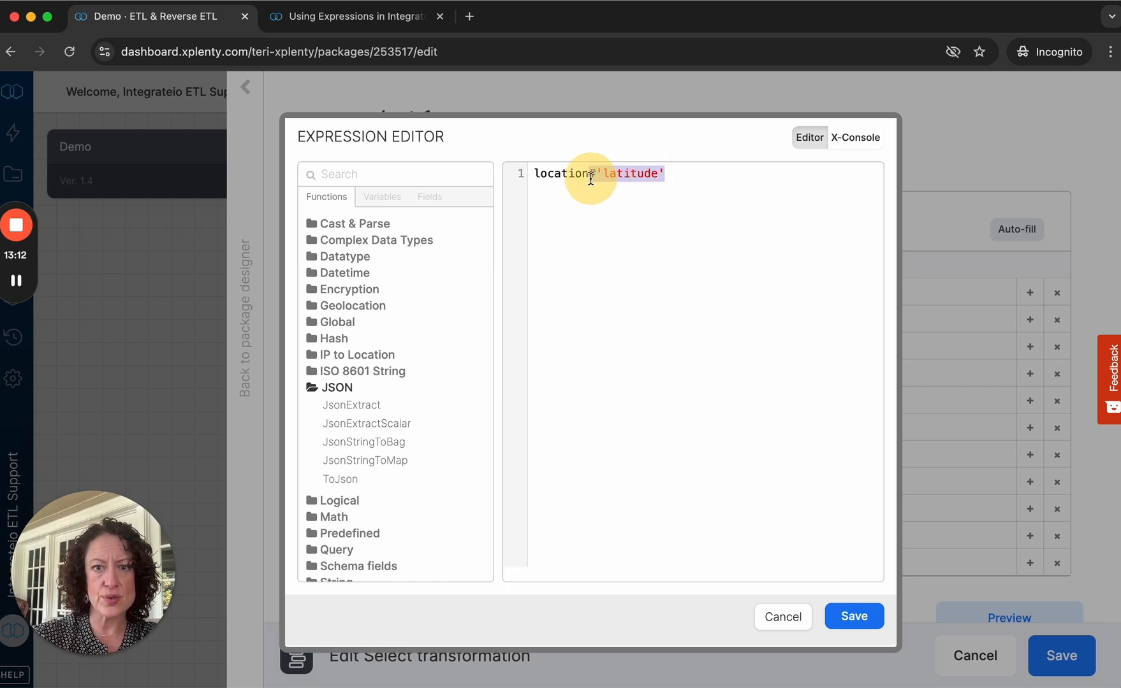
key("BackSpace")
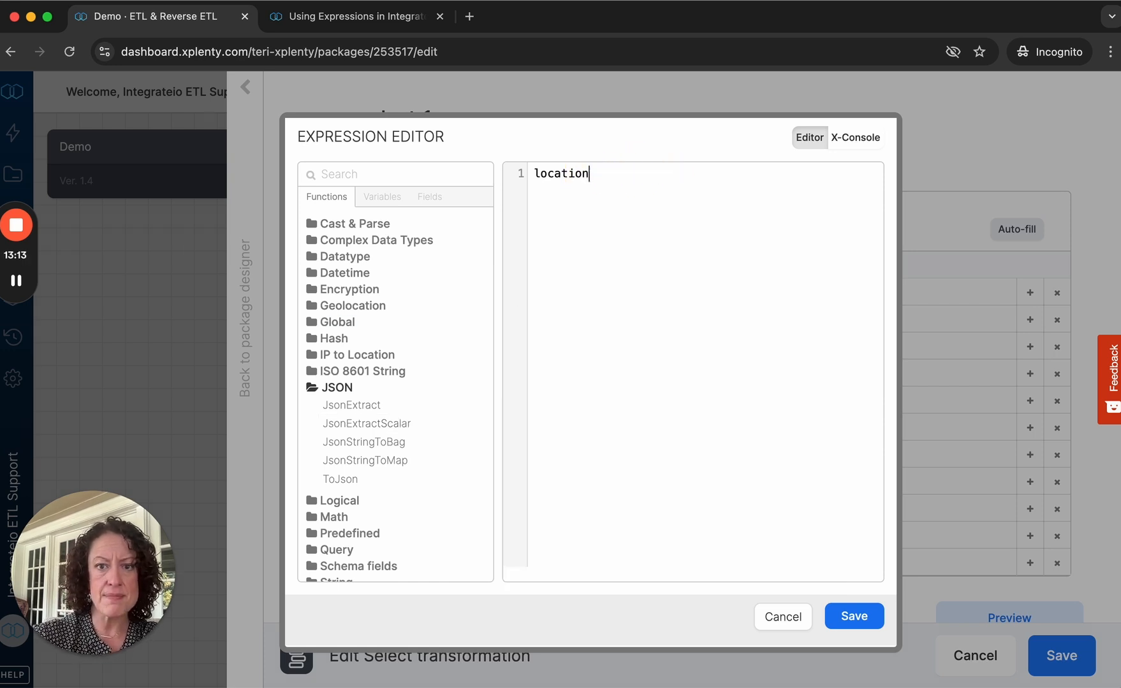
left_click(532, 176)
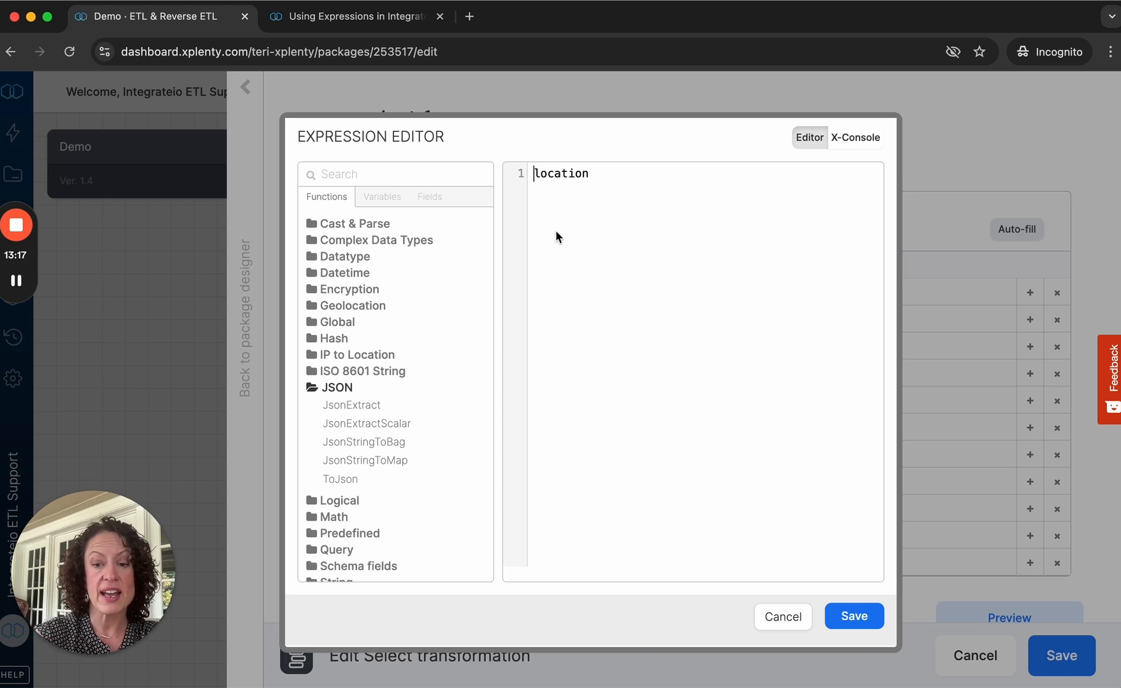
type("(")
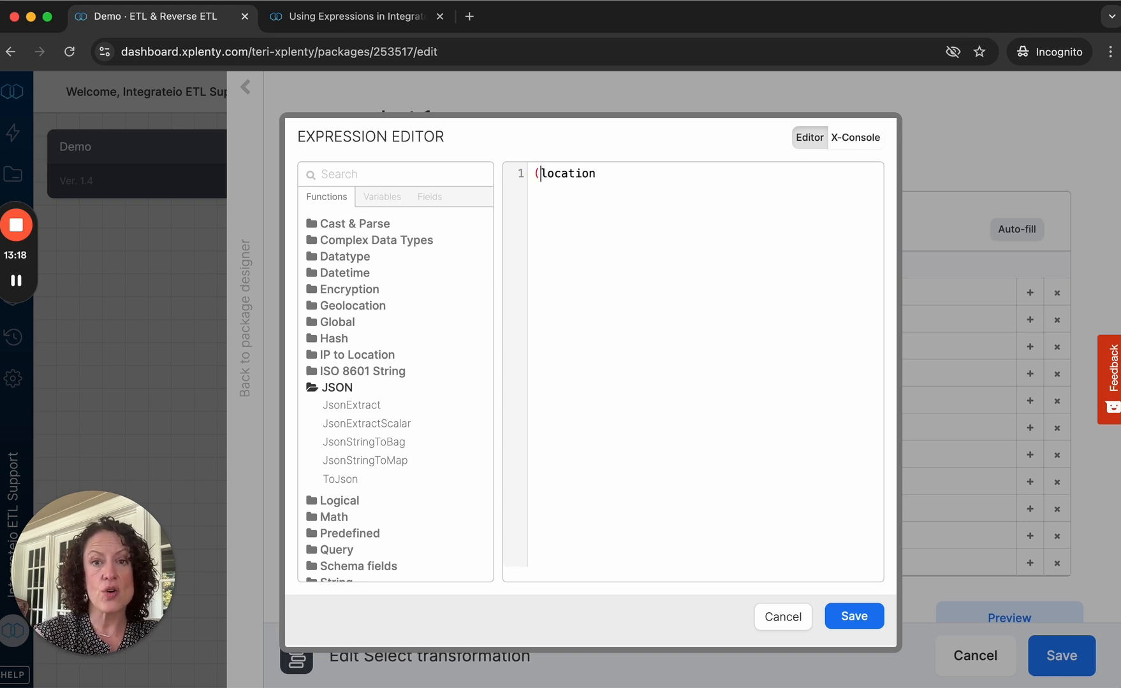
left_click(351, 257)
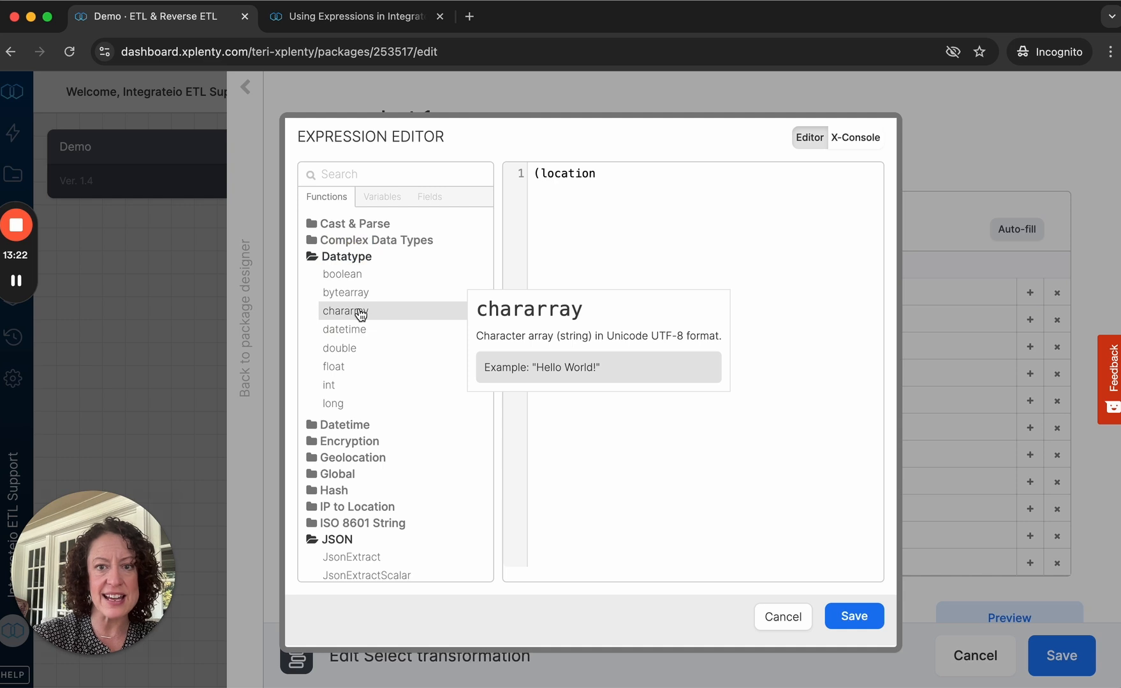
left_click(360, 313)
type(")")
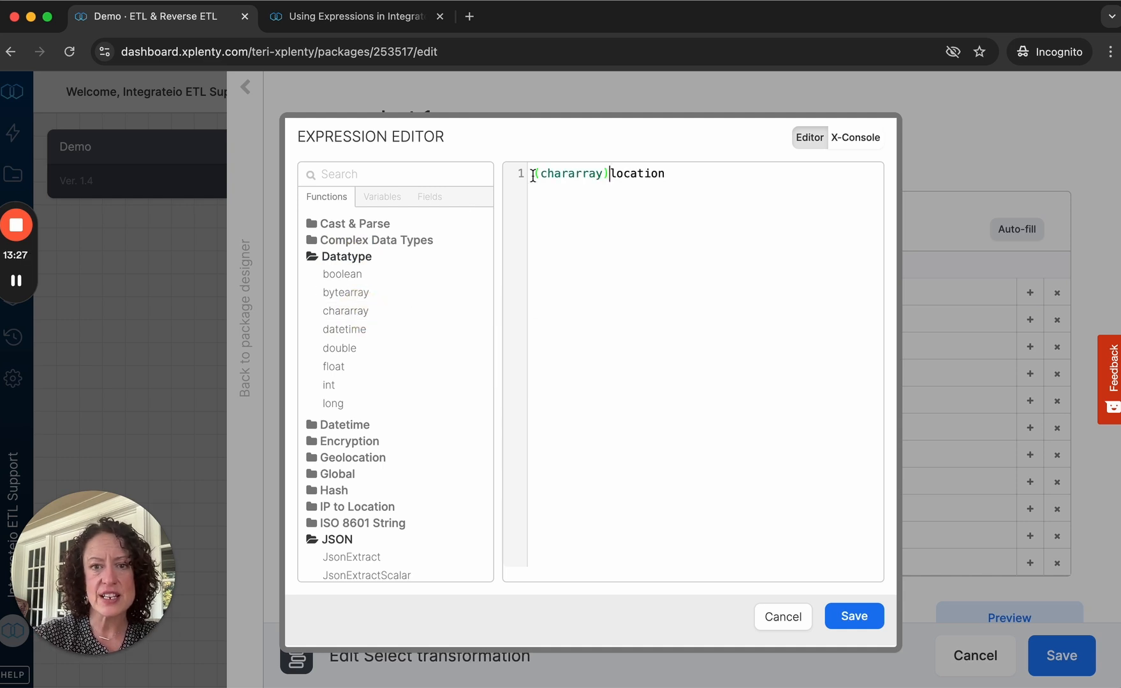
Step: Wrap the (chararray)location expression in the JsonExtractScalar function, placing the function in front of the cast
left_click(532, 173)
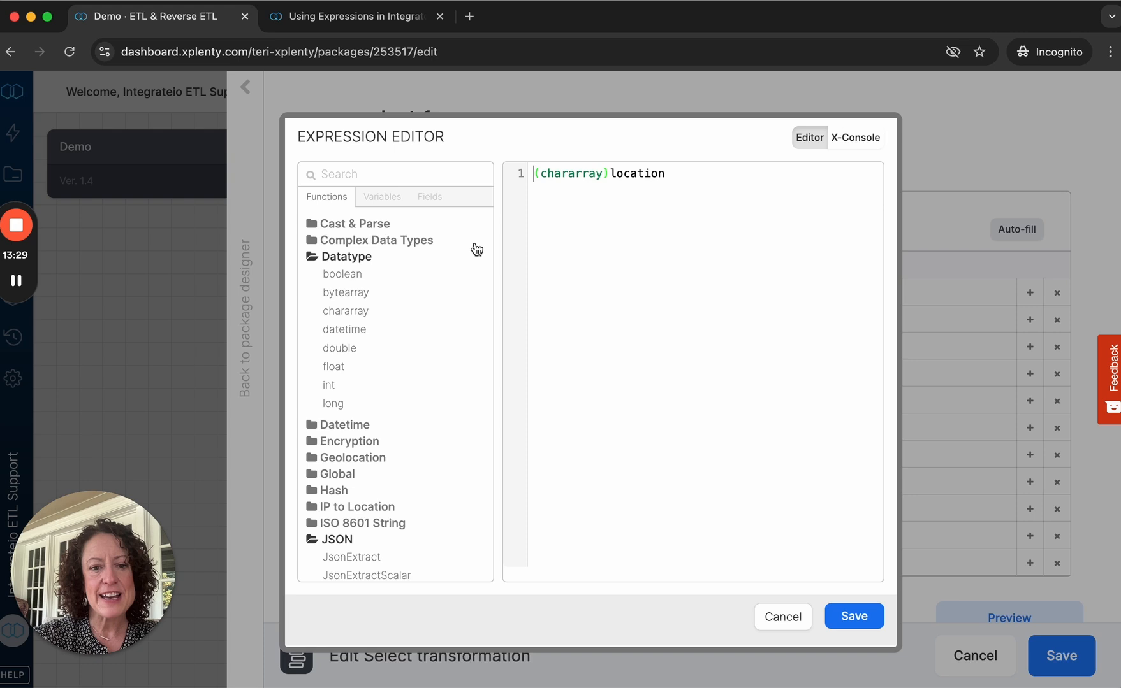
scroll(376, 518, "down", 2)
mouse_move(366, 503)
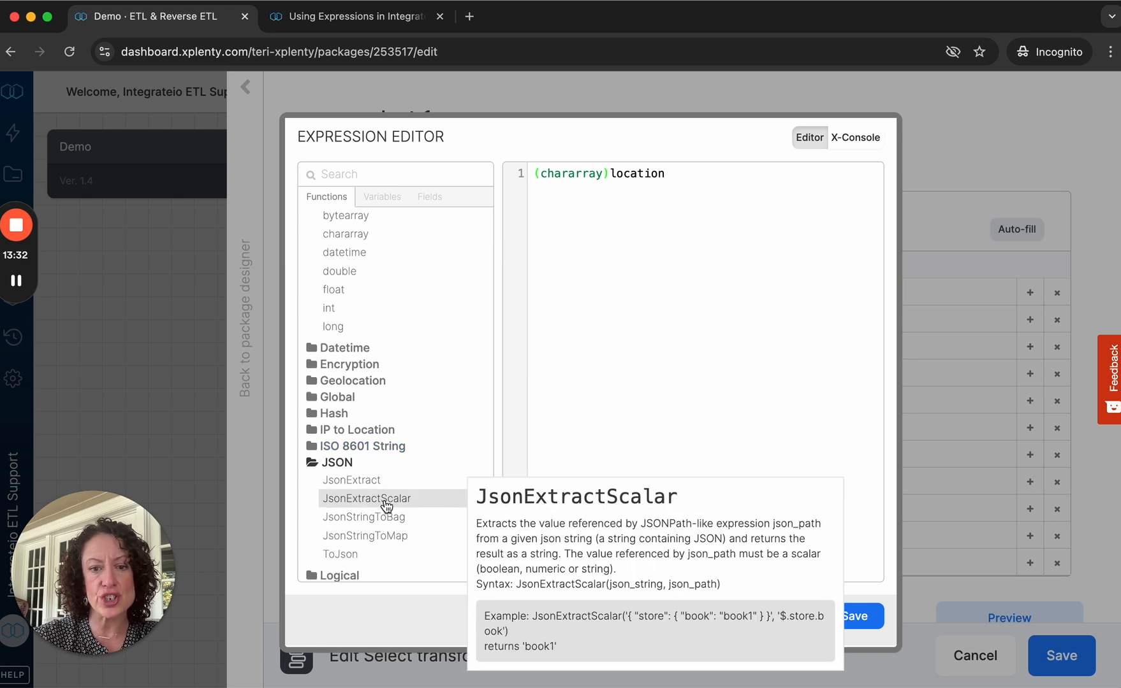
left_click(409, 510)
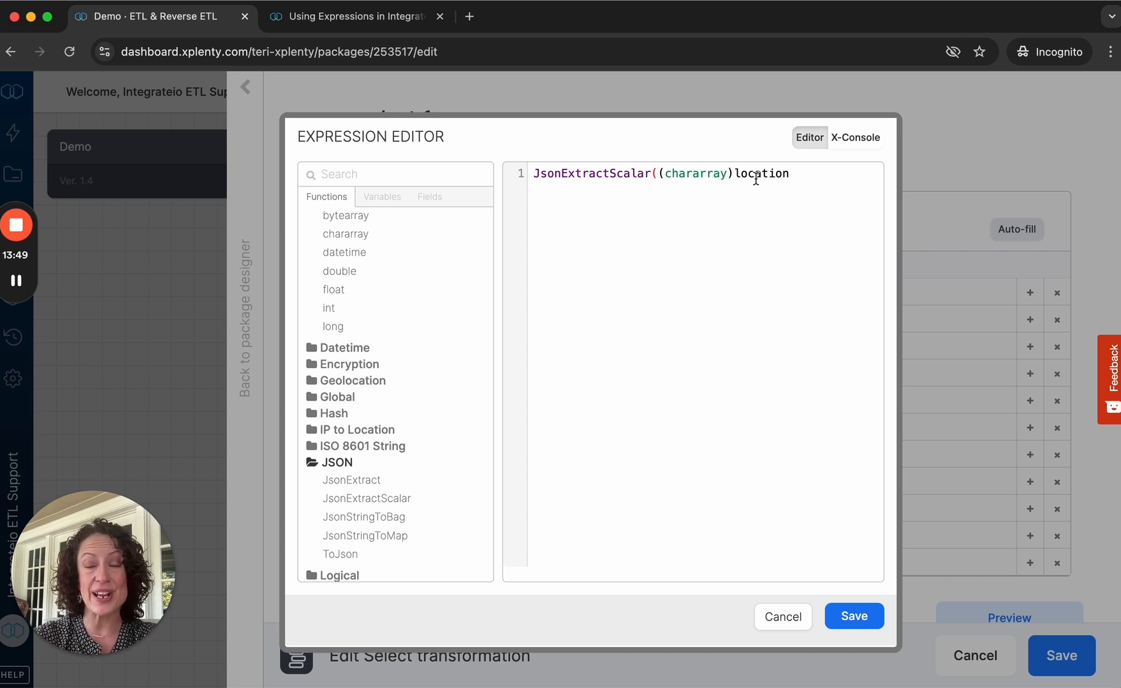
Step: Complete the expression as JsonExtractScalar((chararray)location,'$.latitude') and save it, leaving the Select transformation without keeping its changes
left_click(790, 173)
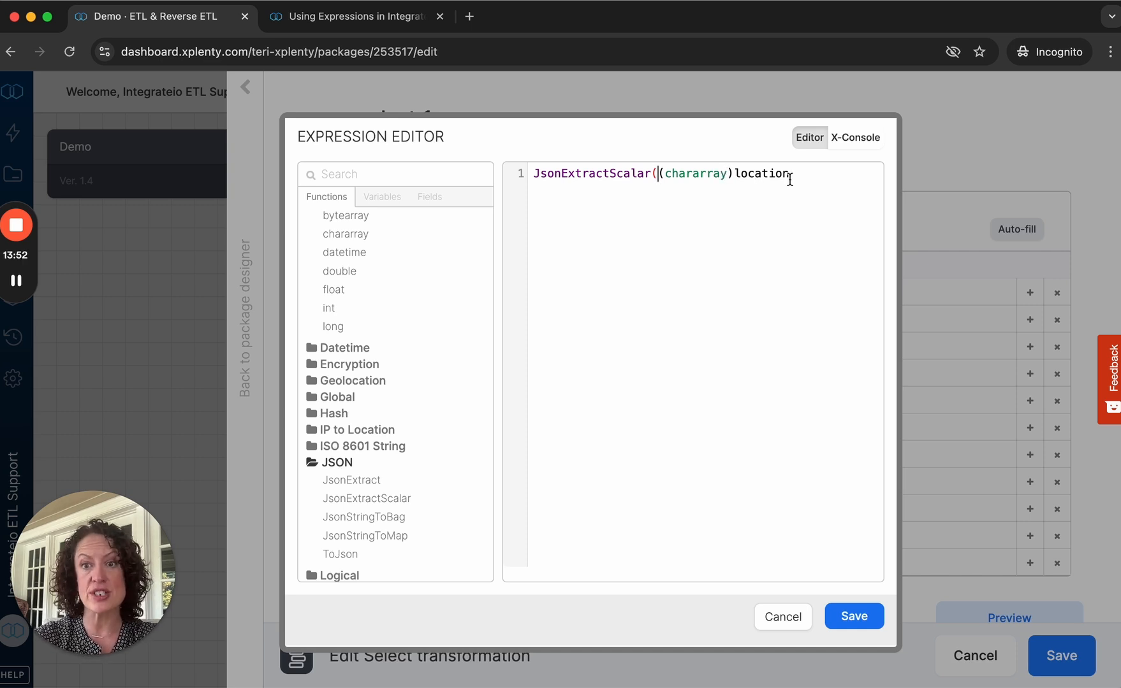
mouse_move(381, 504)
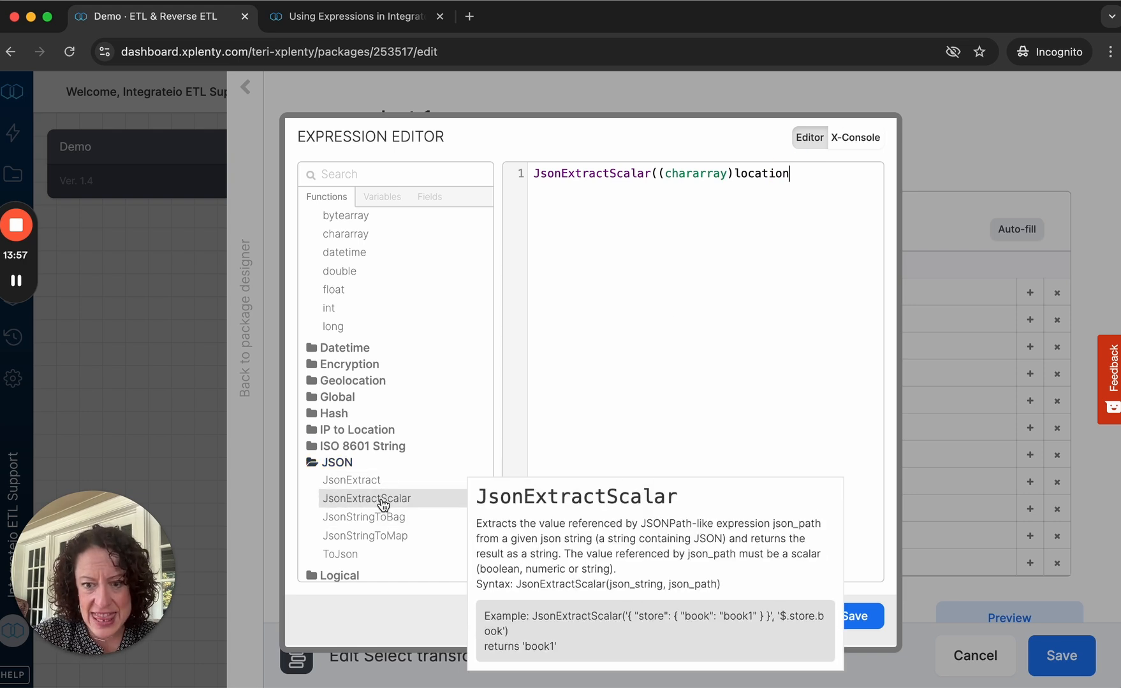
type(",")
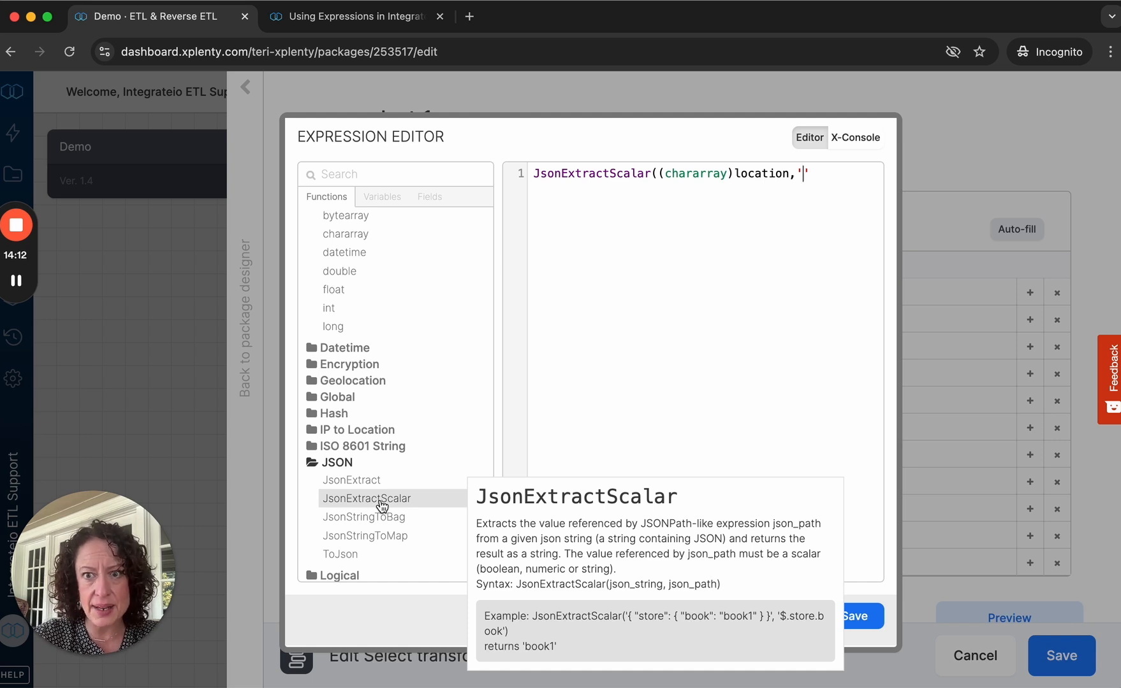
type("$")
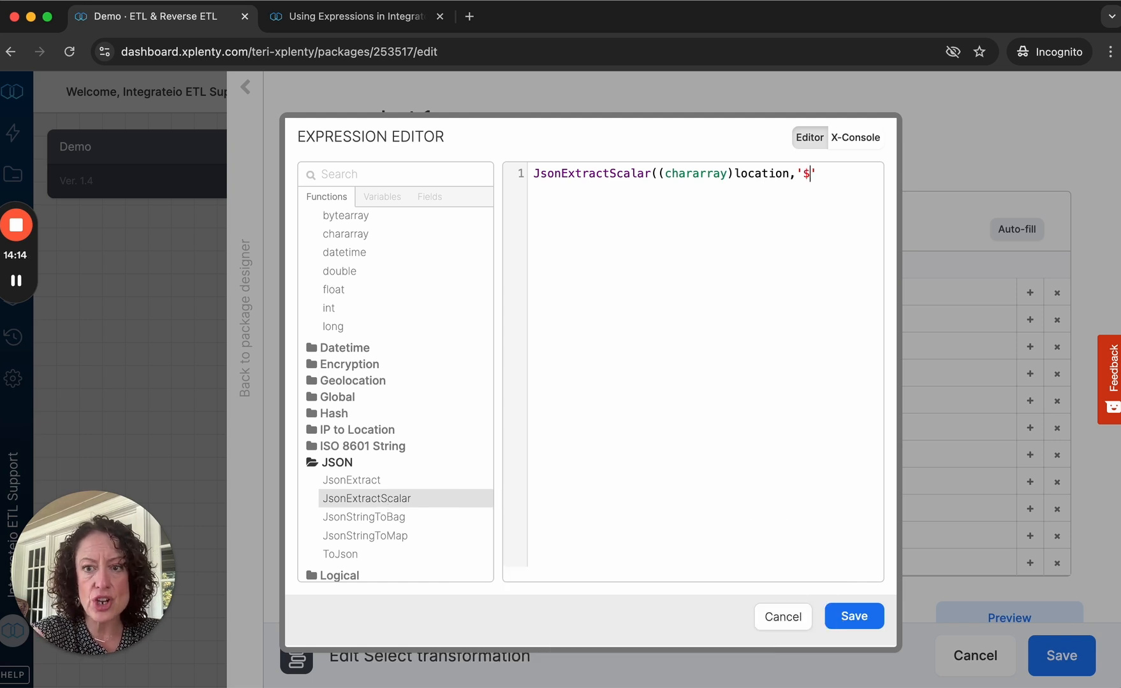
type("atitude")
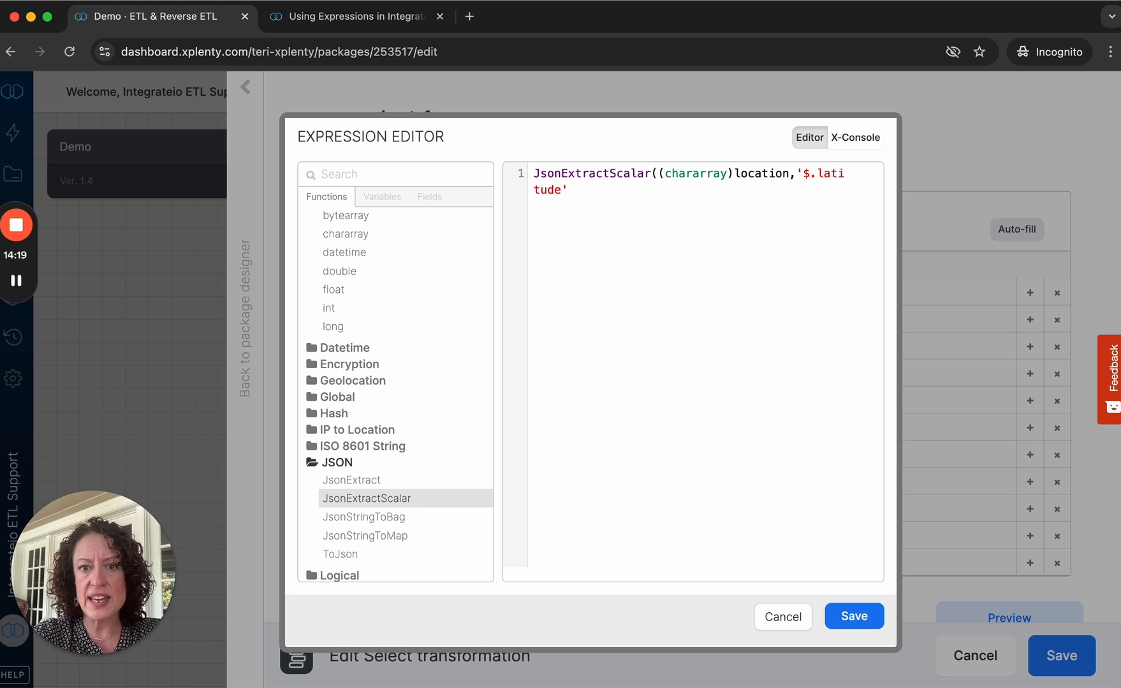
left_click(582, 191)
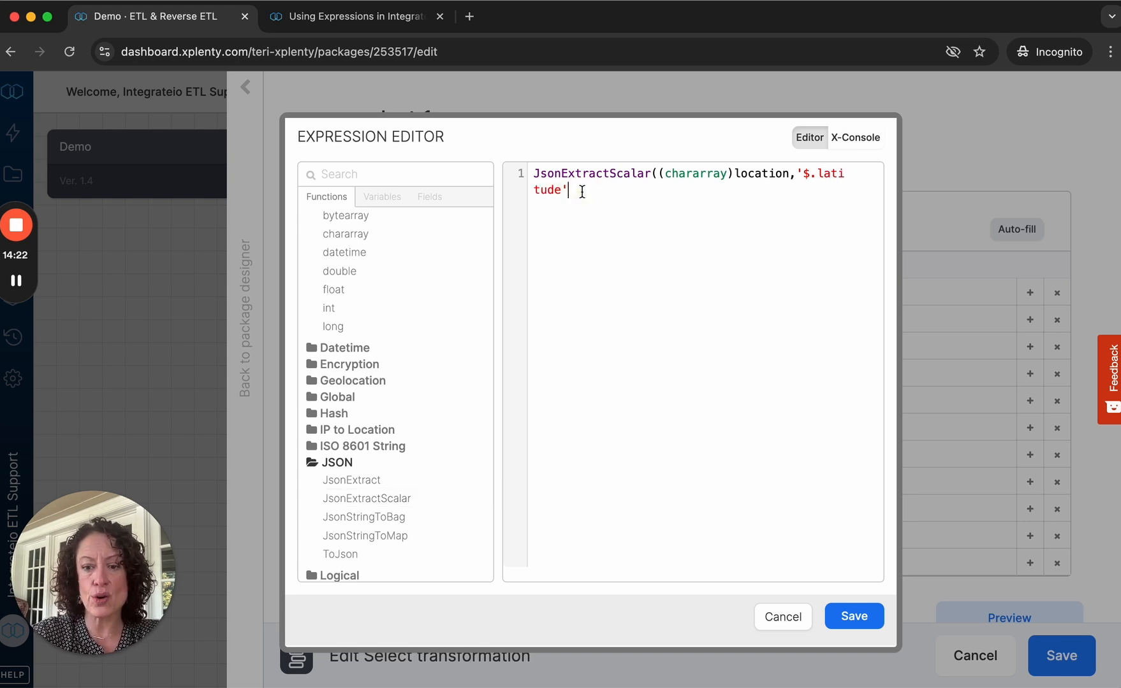
type(")")
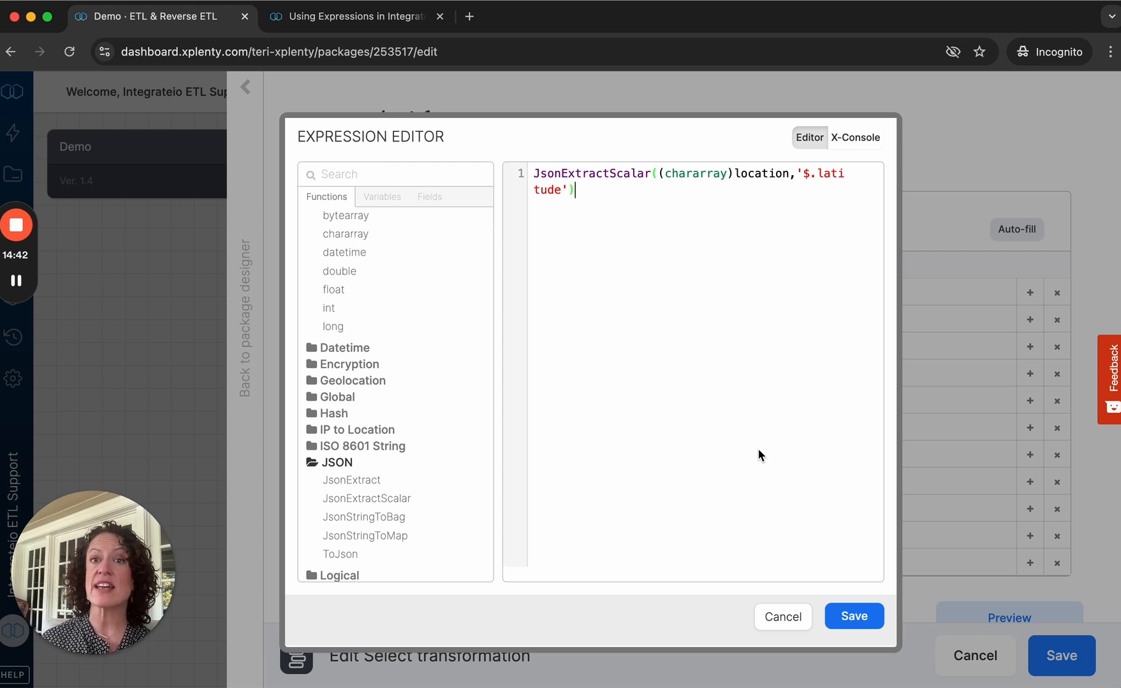
left_click(853, 616)
left_click(966, 655)
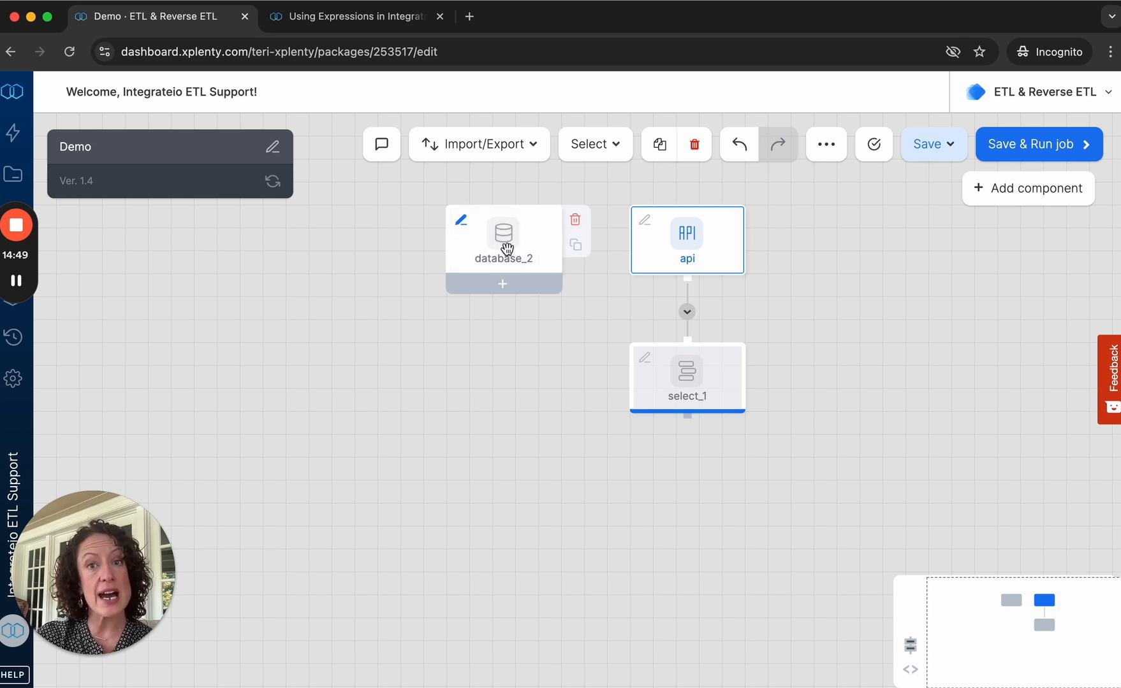
Step: Add a Select transformation below the database_2 source and auto-fill its field expressions
mouse_move(512, 213)
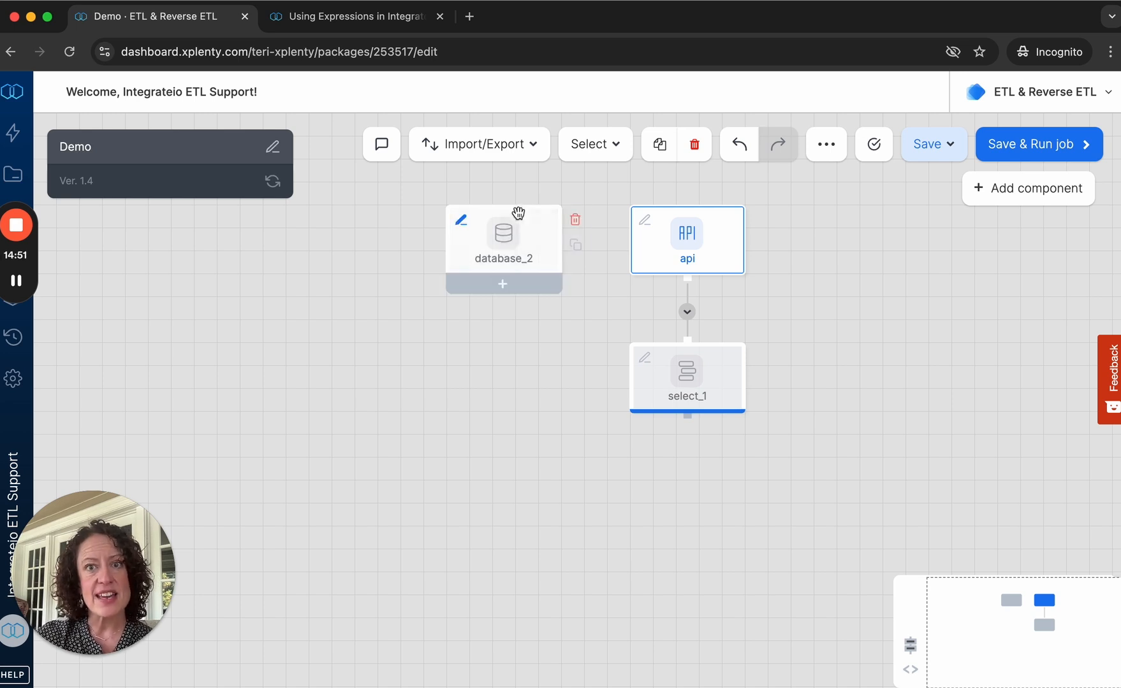
left_click(504, 287)
left_click(433, 208)
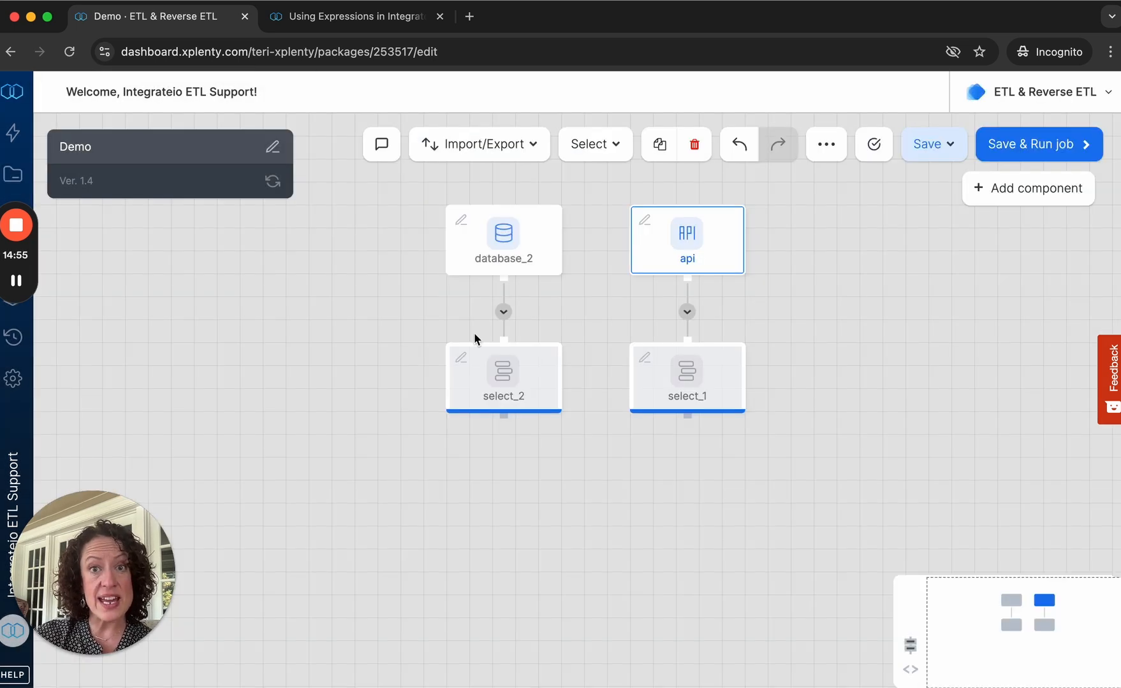
left_click(500, 380)
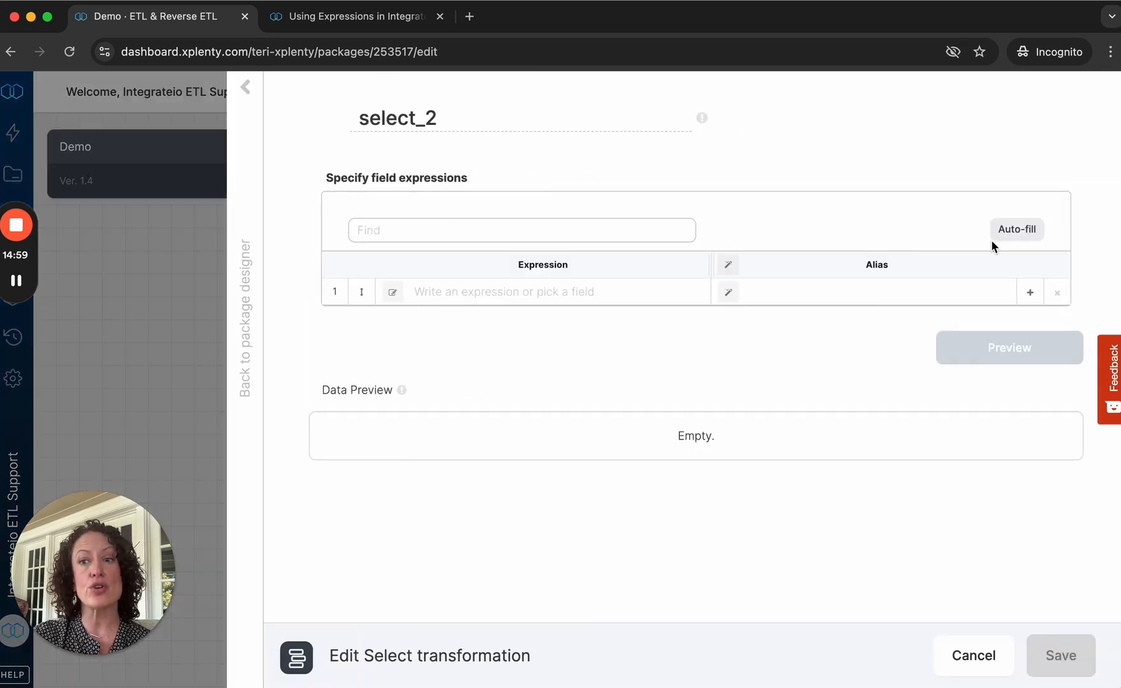
left_click(1020, 228)
scroll(734, 187, "down", 2)
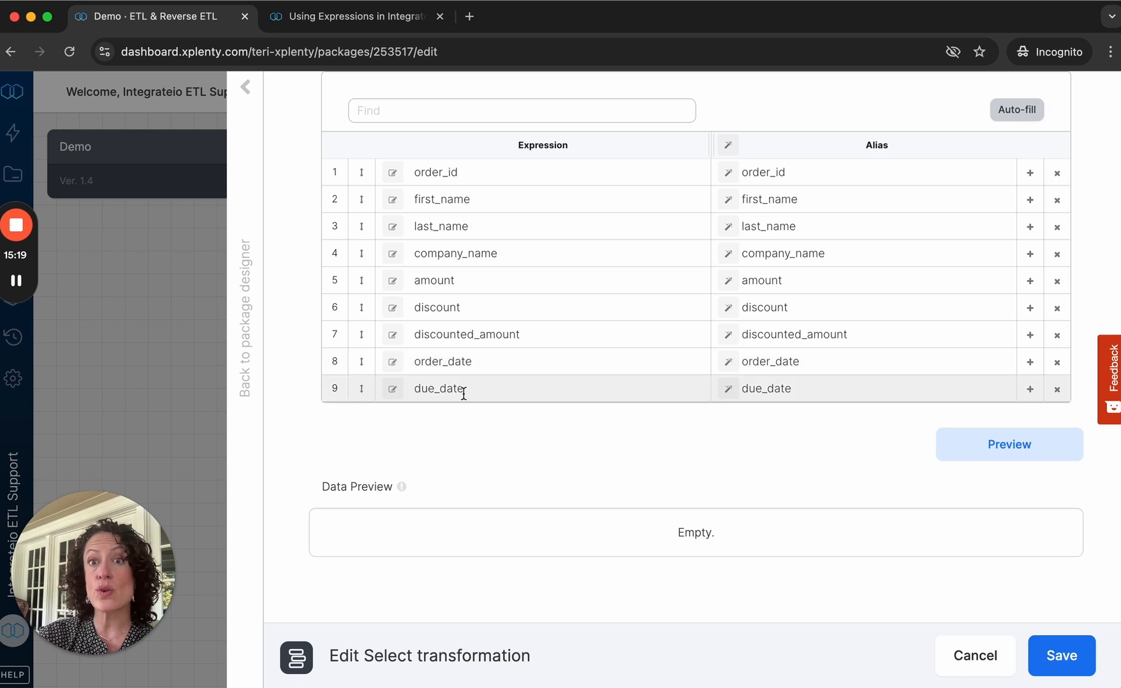
Step: Open the due_date expression for editing and wrap the field in the ToDateCustomFormats function from the Cast & Parse functions
left_click(392, 389)
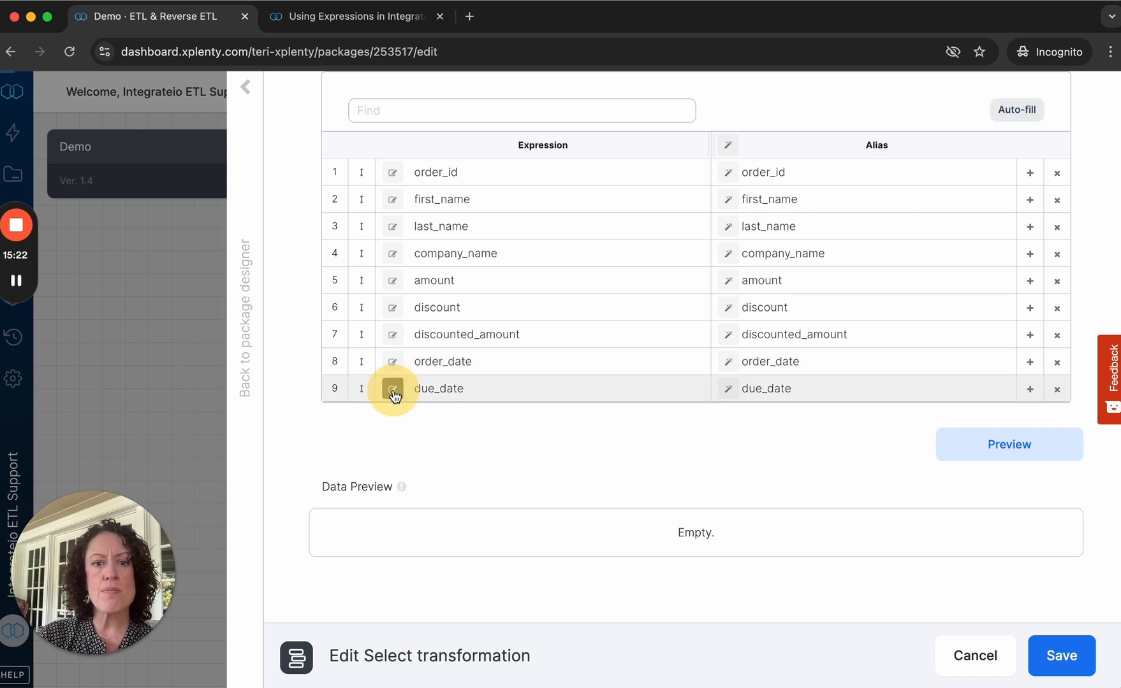
left_click(505, 173)
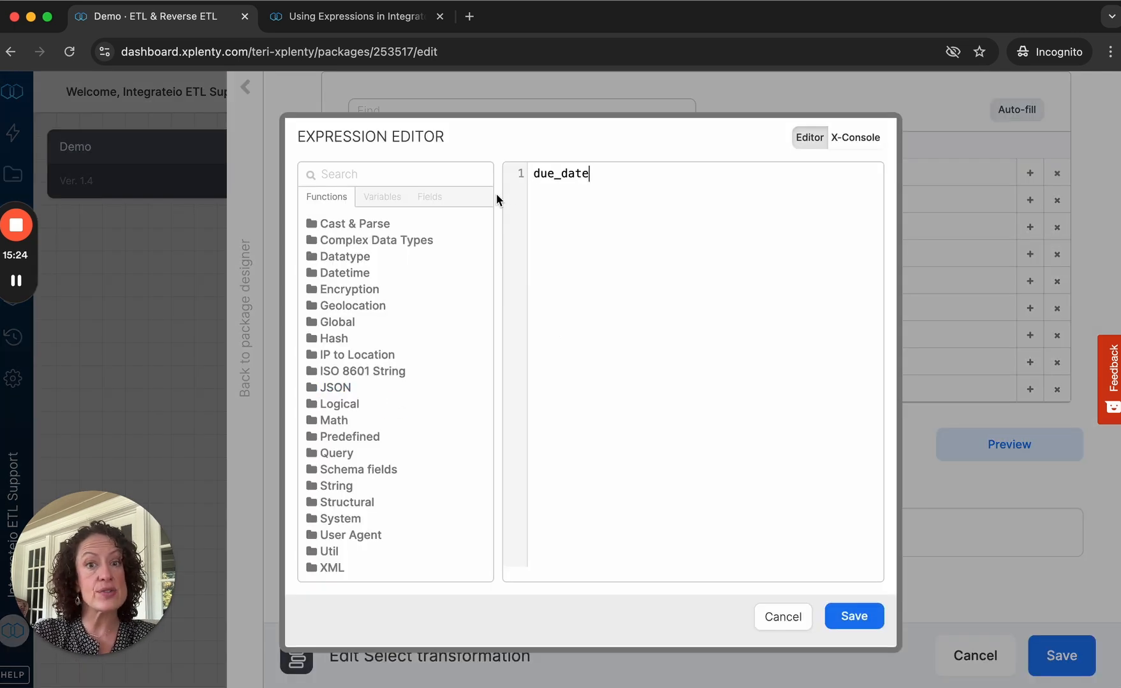
left_click(351, 223)
mouse_move(380, 285)
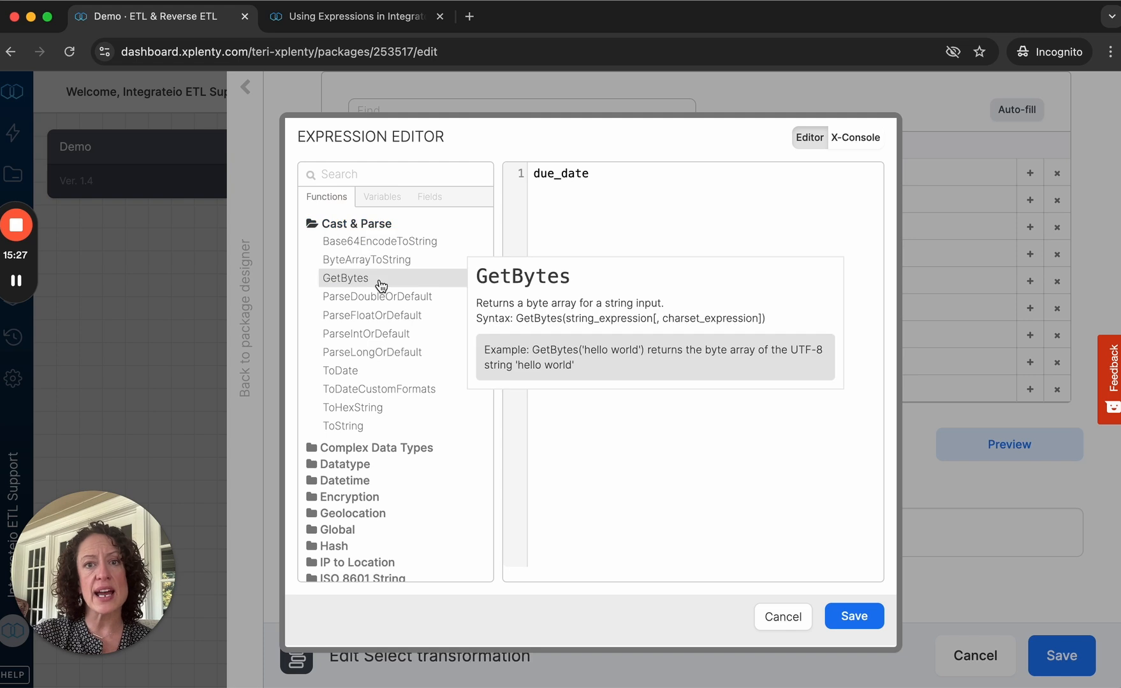
mouse_move(338, 375)
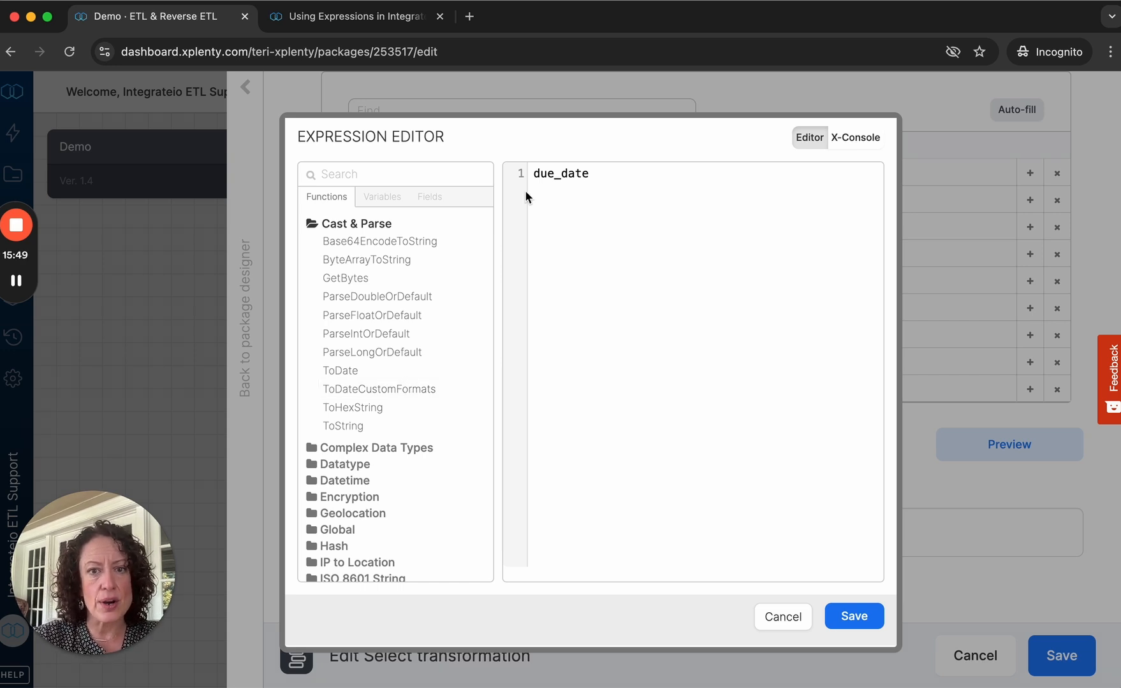
left_click(530, 173)
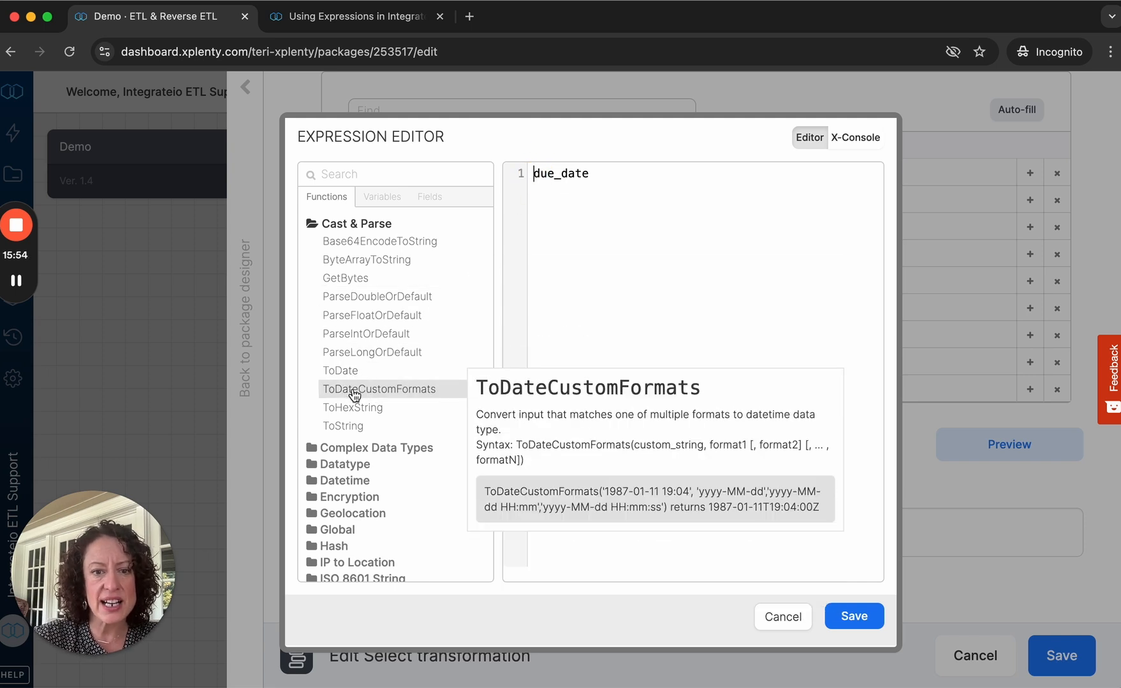
double_click(376, 392)
type("(")
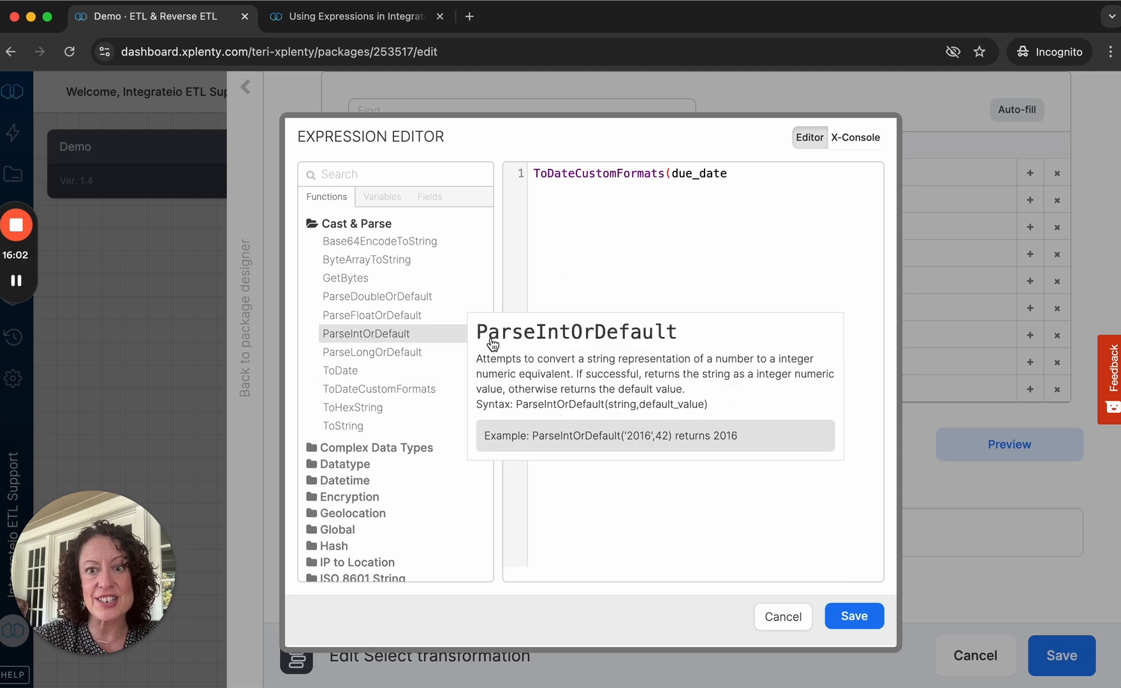
Step: Complete the expression as ToDateCustomFormats(due_date,'MM/dd/yyyy'), and discard it after reviewing the ToString function's syntax
left_click(735, 174)
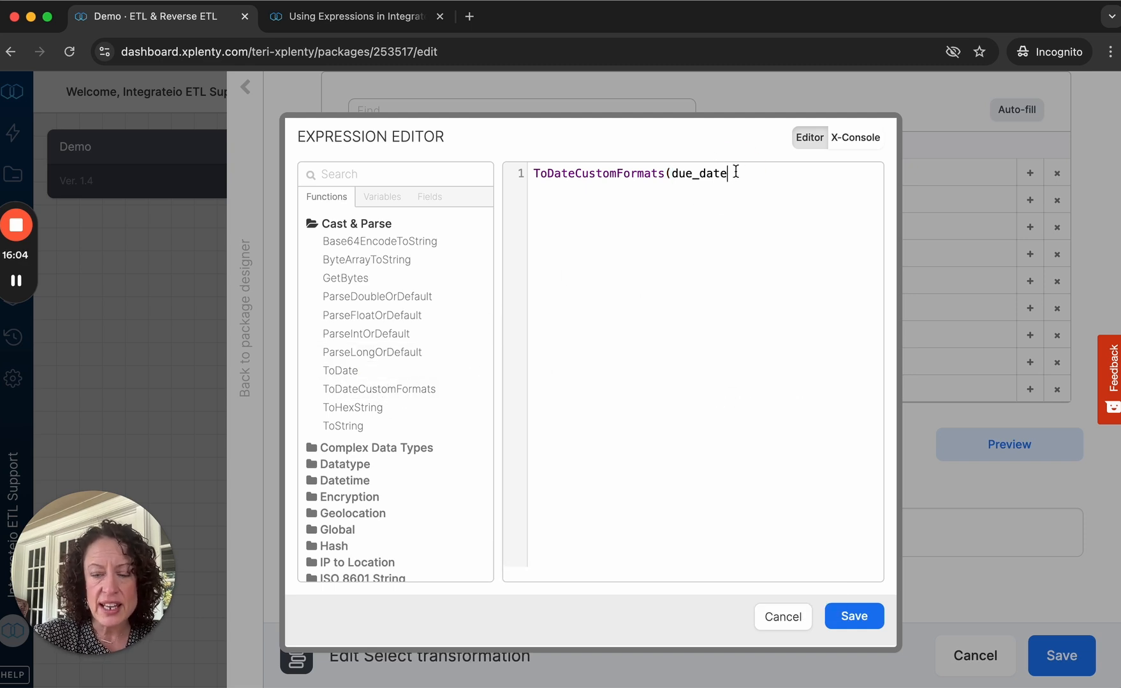
type(",'")
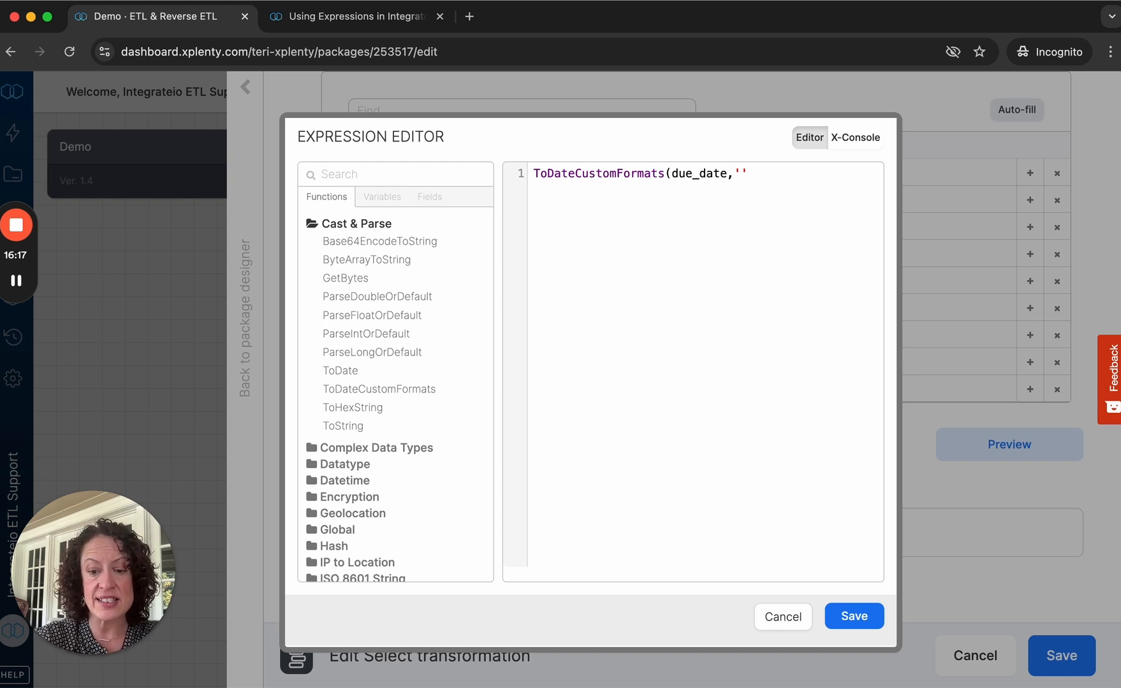
type("MM/")
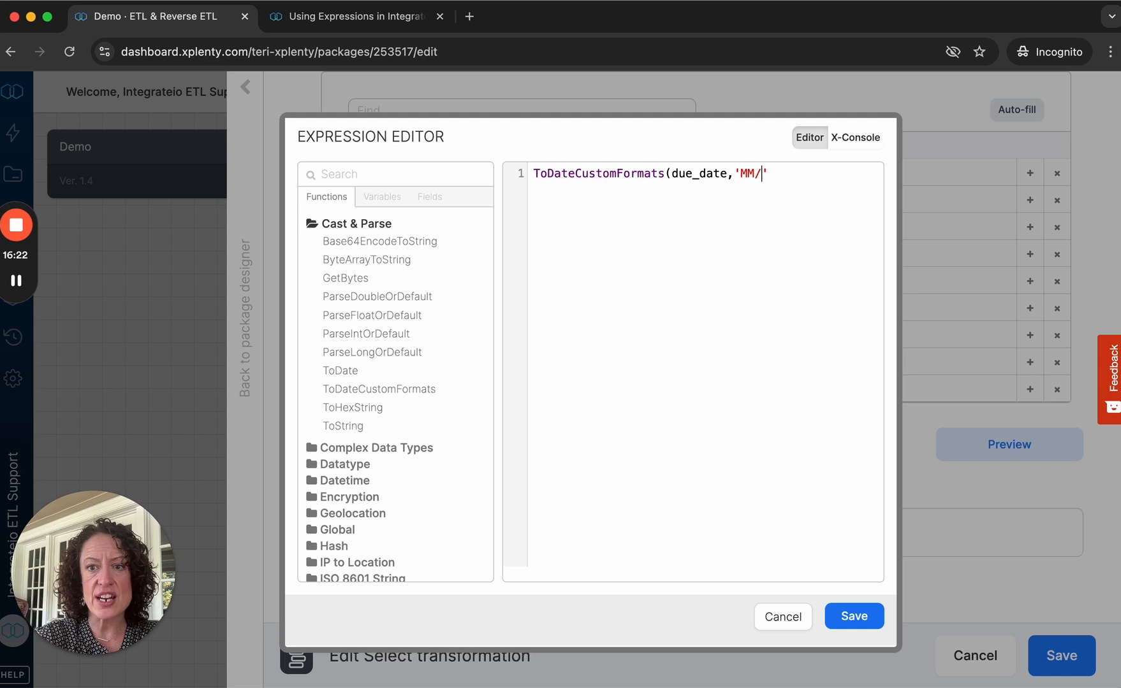
type("dd/")
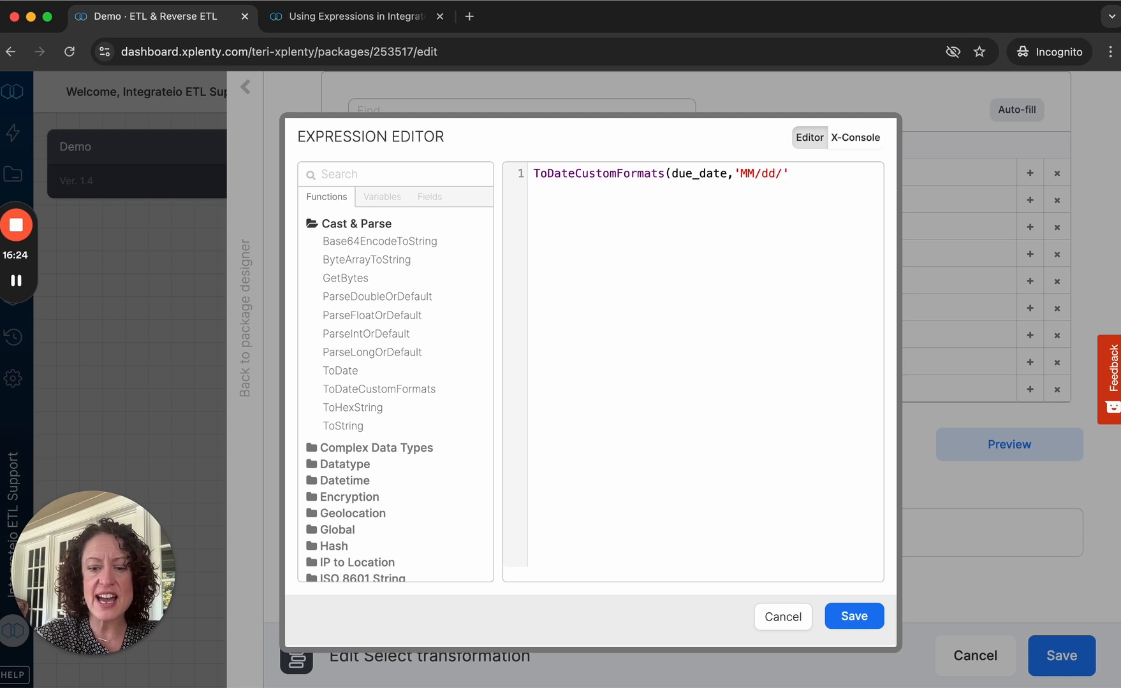
type("yyyy'")
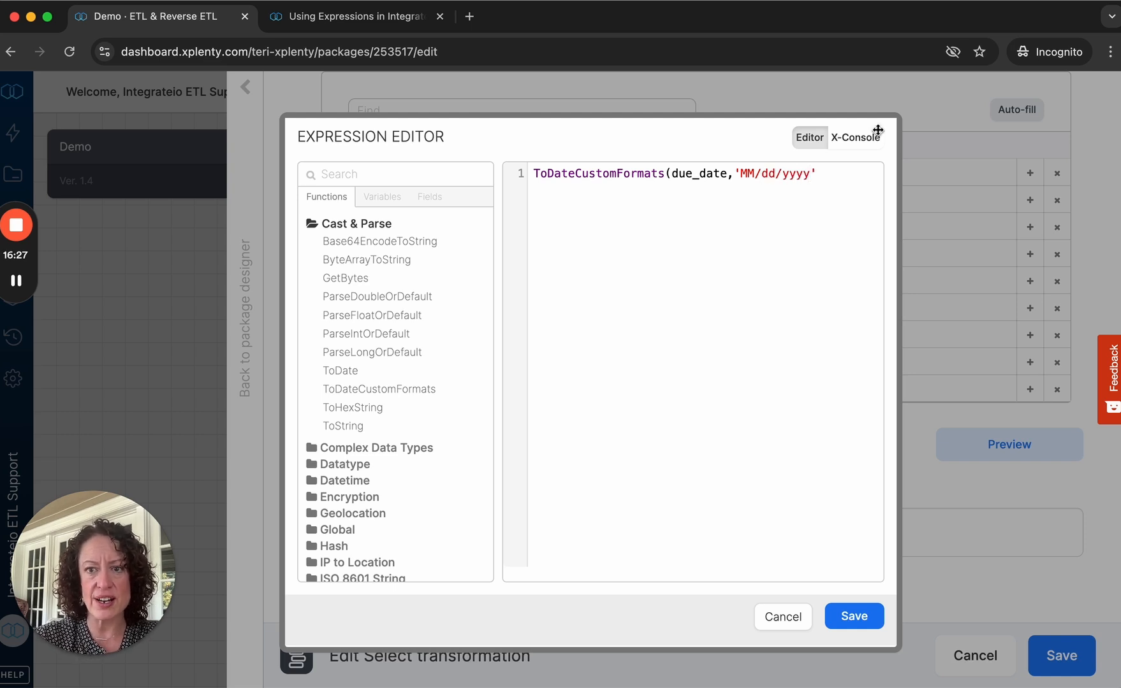
type(")")
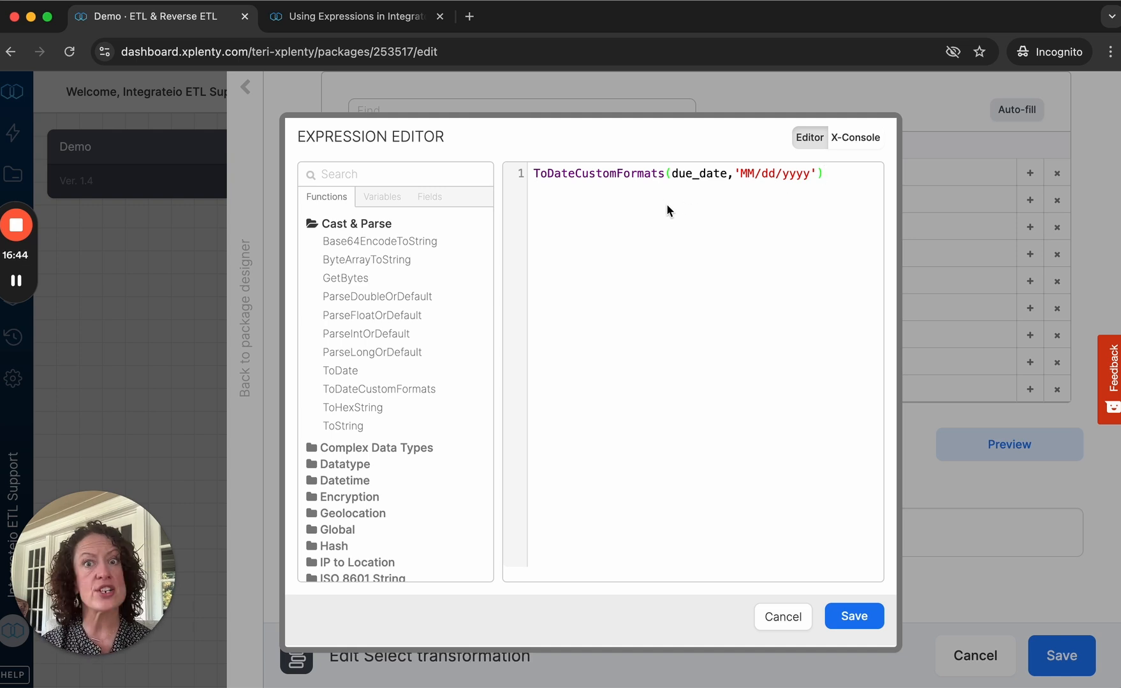
mouse_move(344, 427)
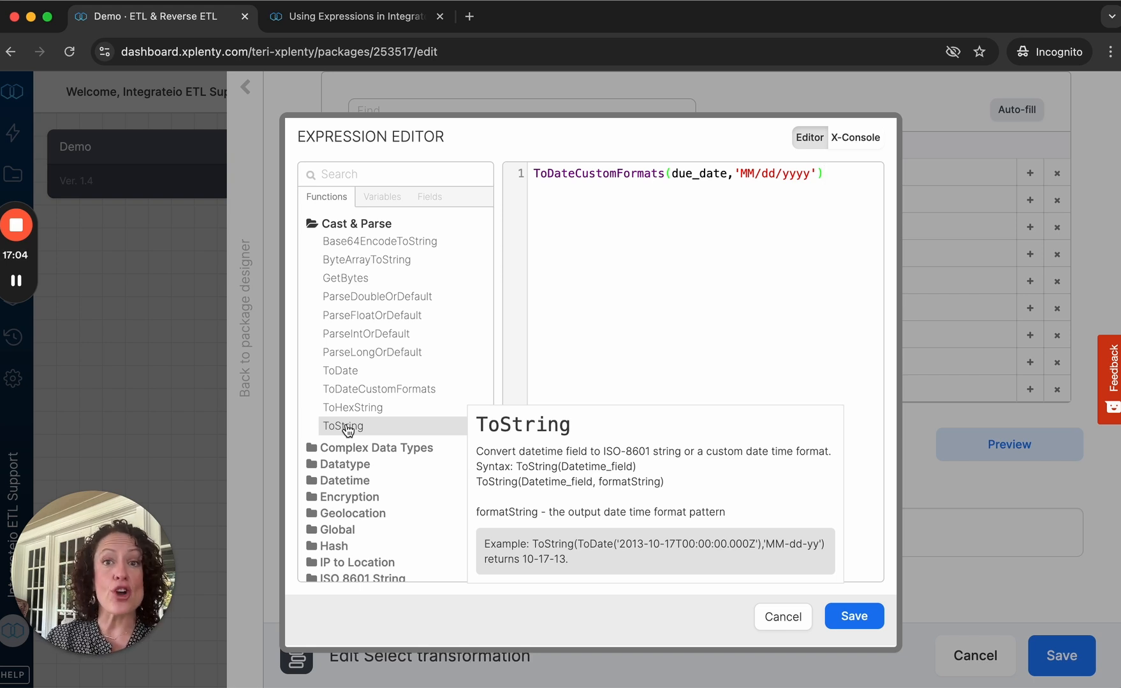
left_click(782, 616)
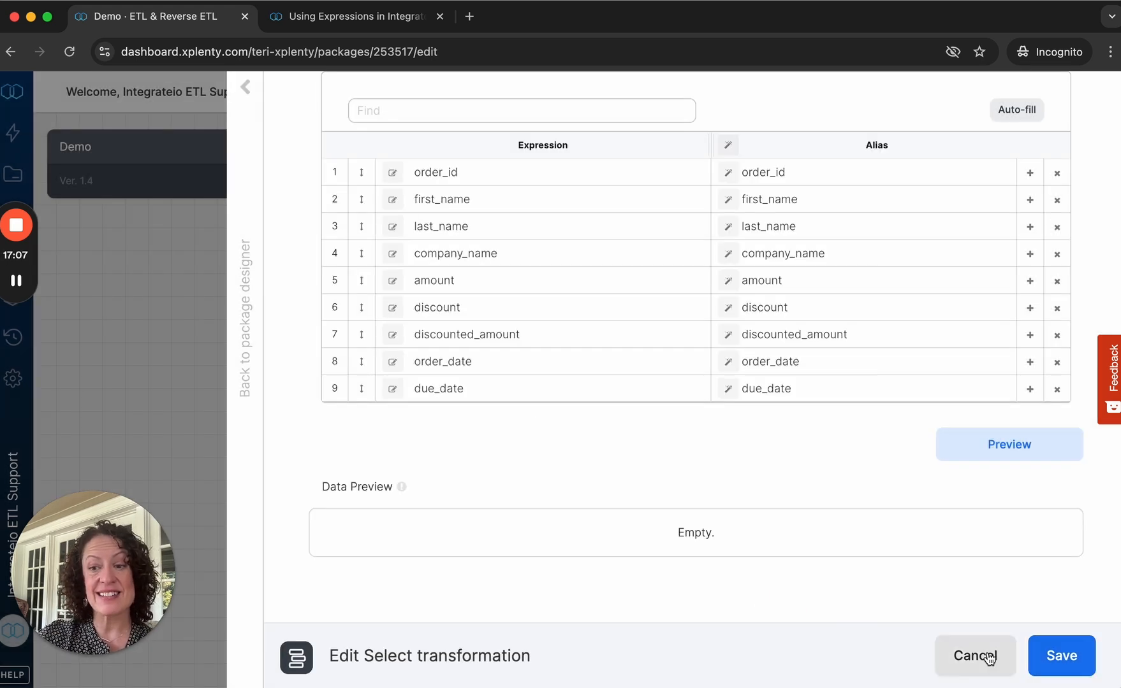